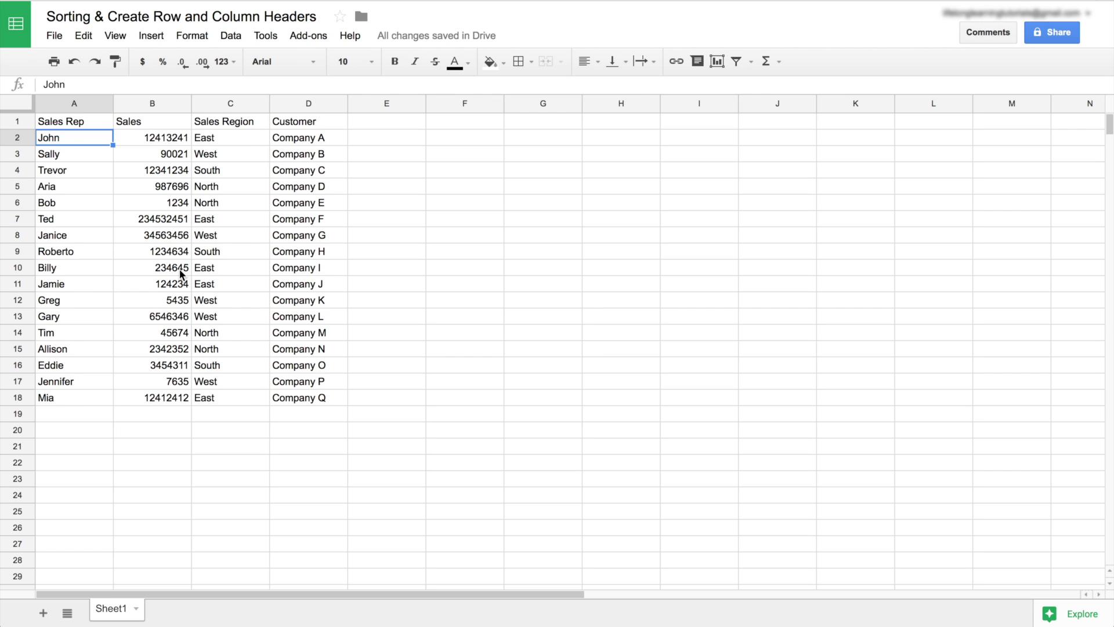
Step: Try sorting the sheet A to Z by the Sales Rep column, then undo the sort
click(137, 154)
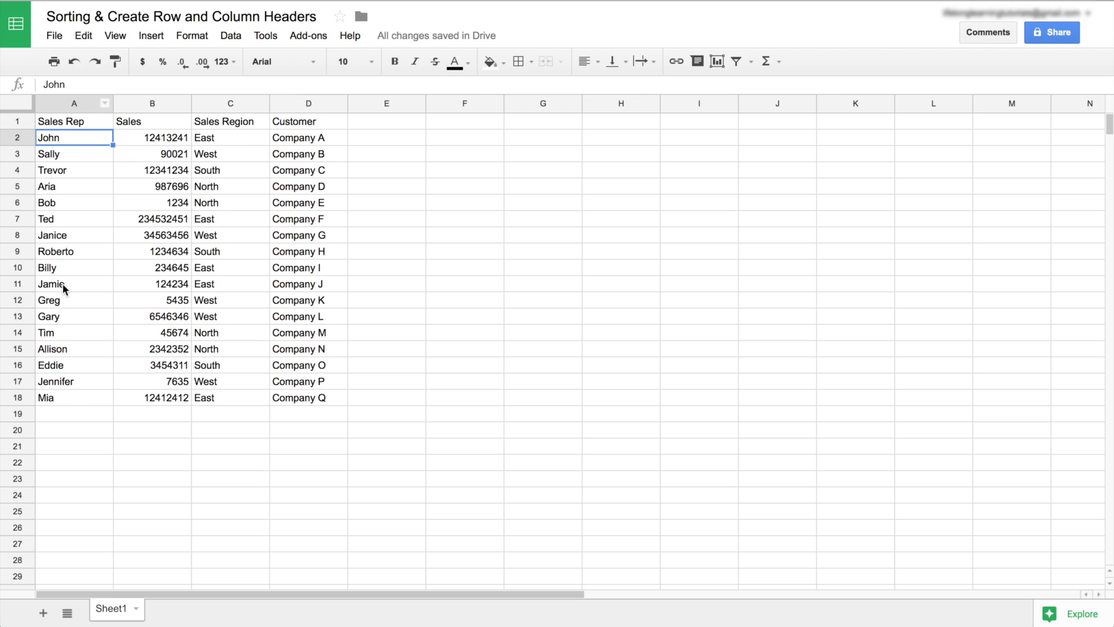
click(70, 120)
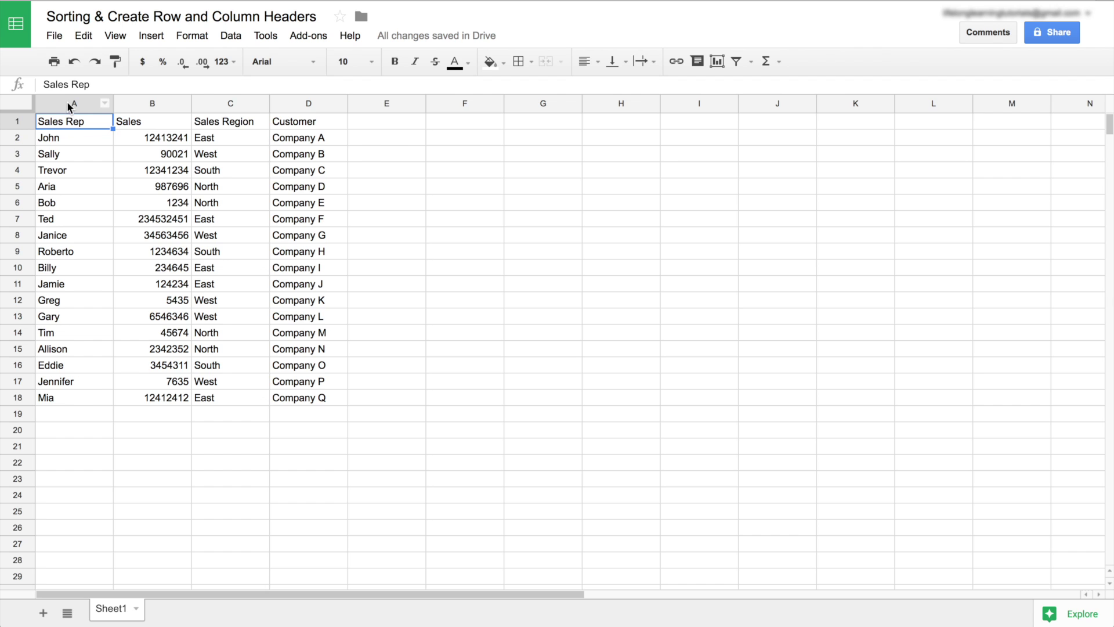
click(105, 104)
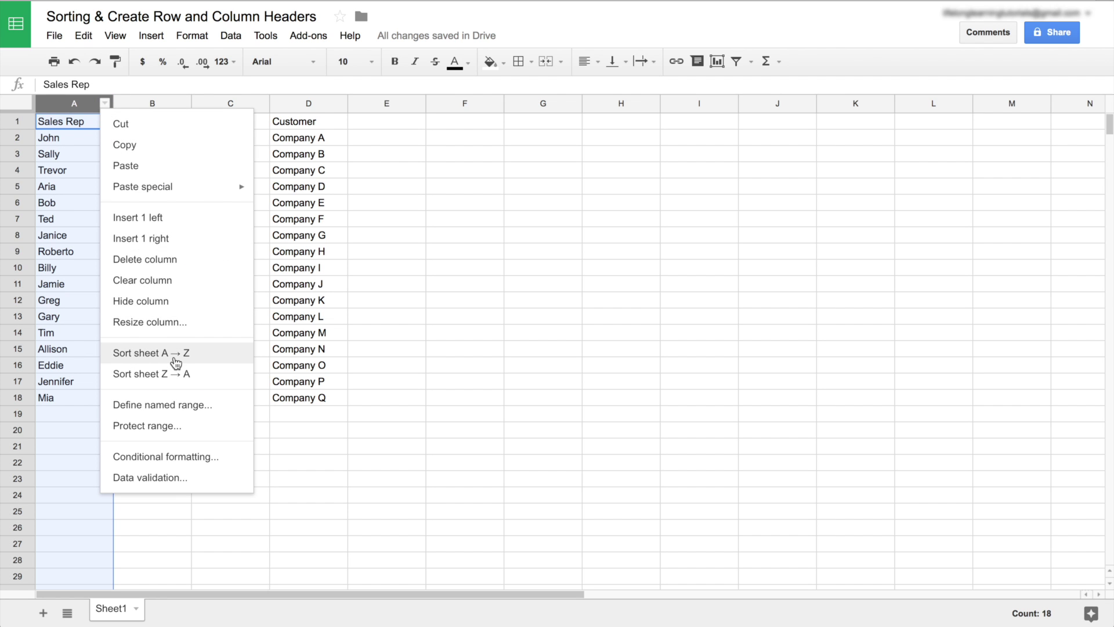
click(174, 351)
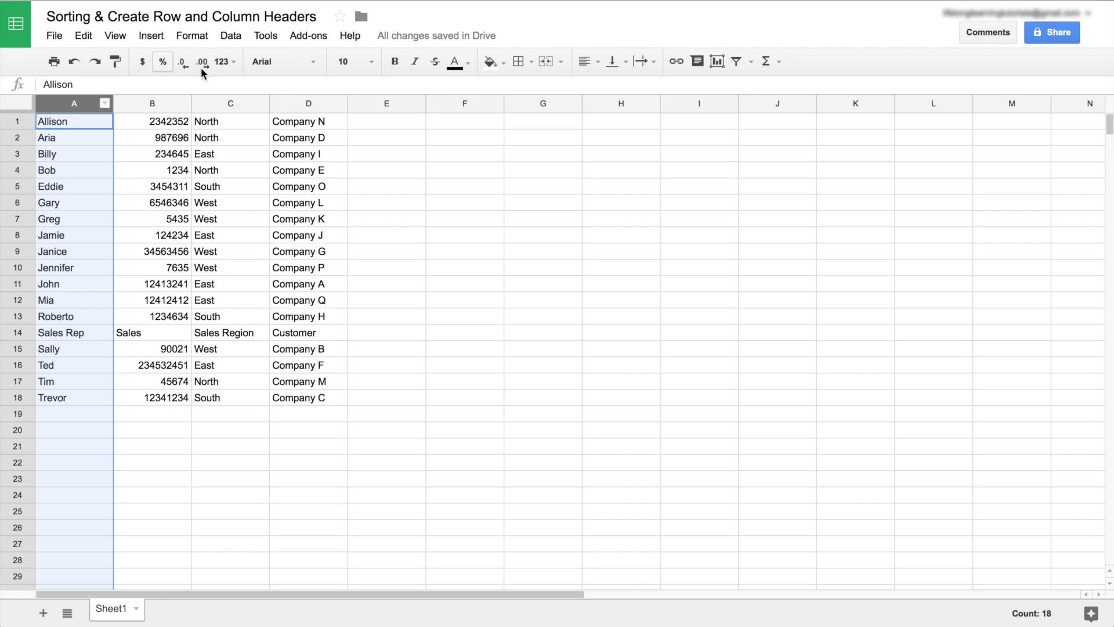
click(165, 426)
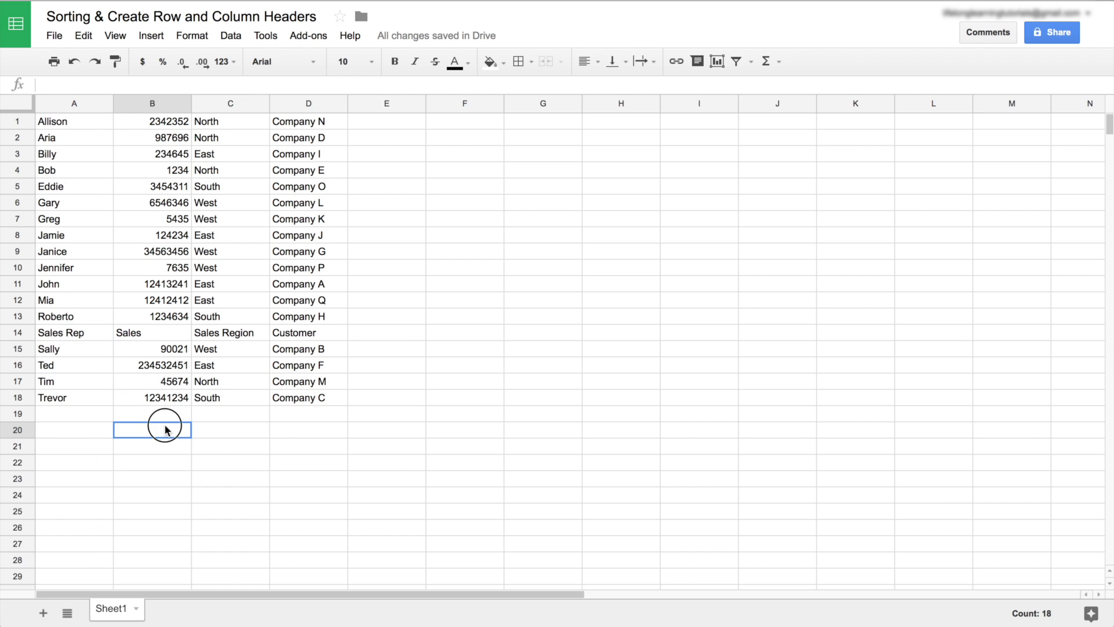
key(ctrl+z)
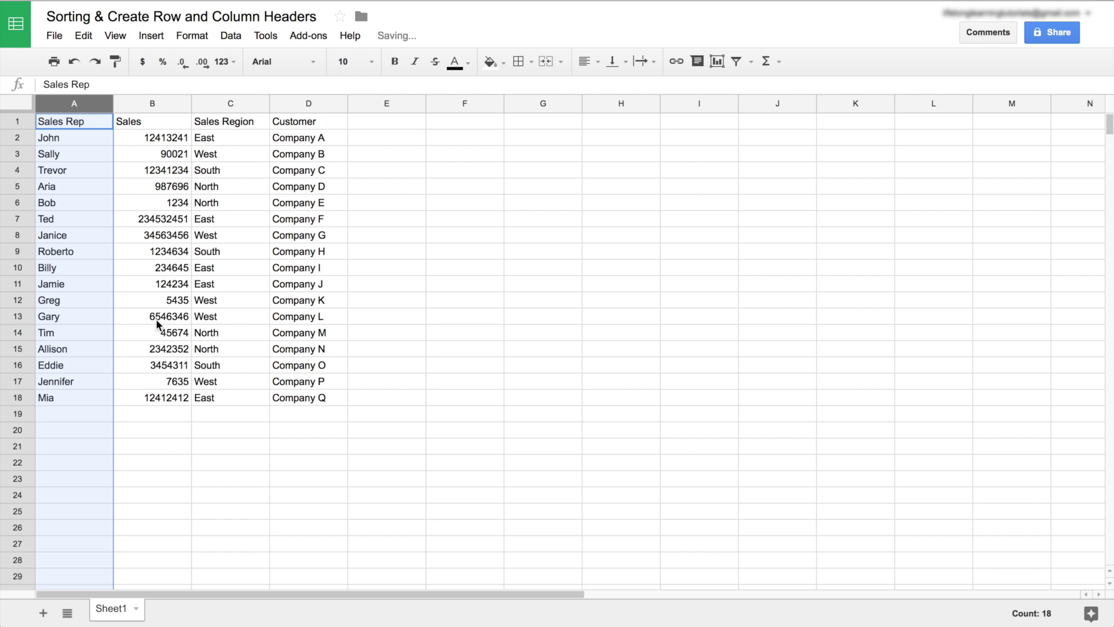
click(150, 141)
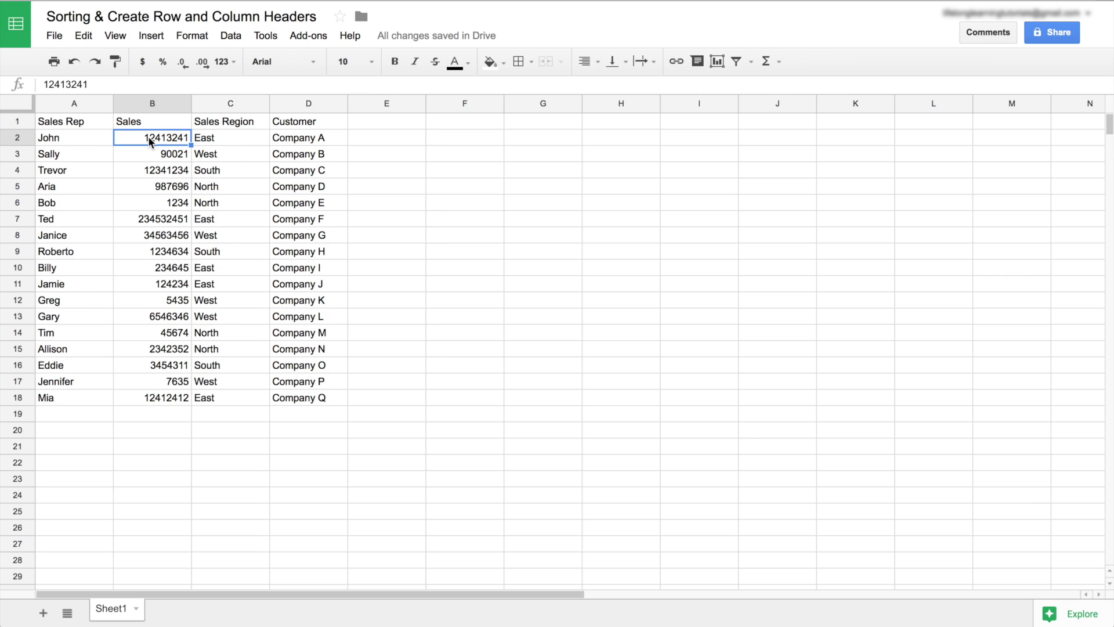
Step: Freeze header row 1 and scroll down and back up to confirm it stays visible
click(13, 125)
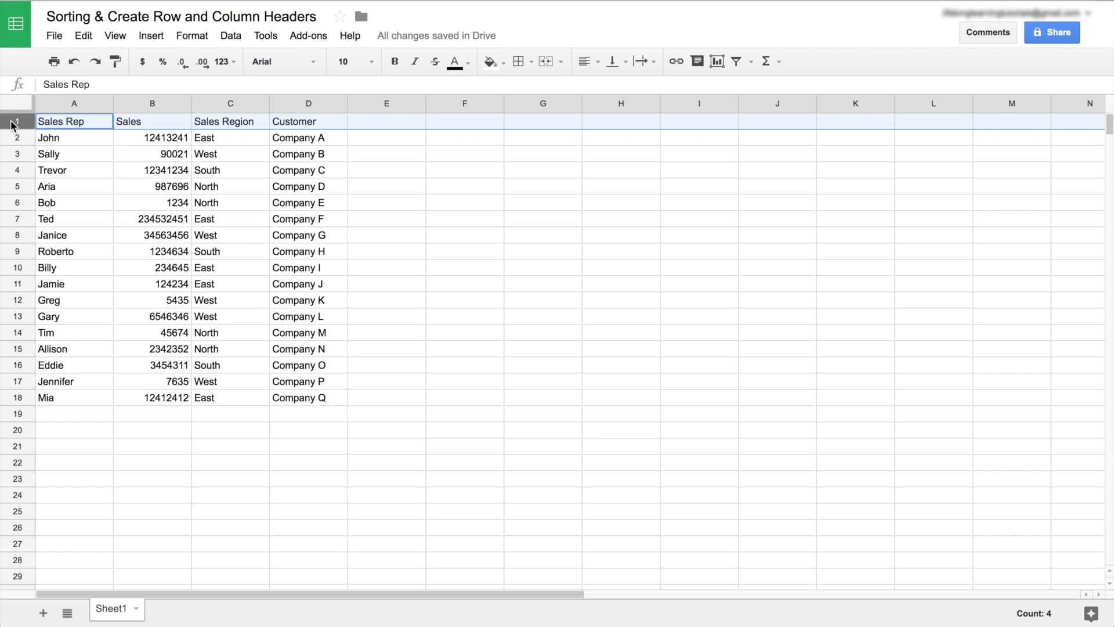
click(118, 38)
mouse_move(126, 66)
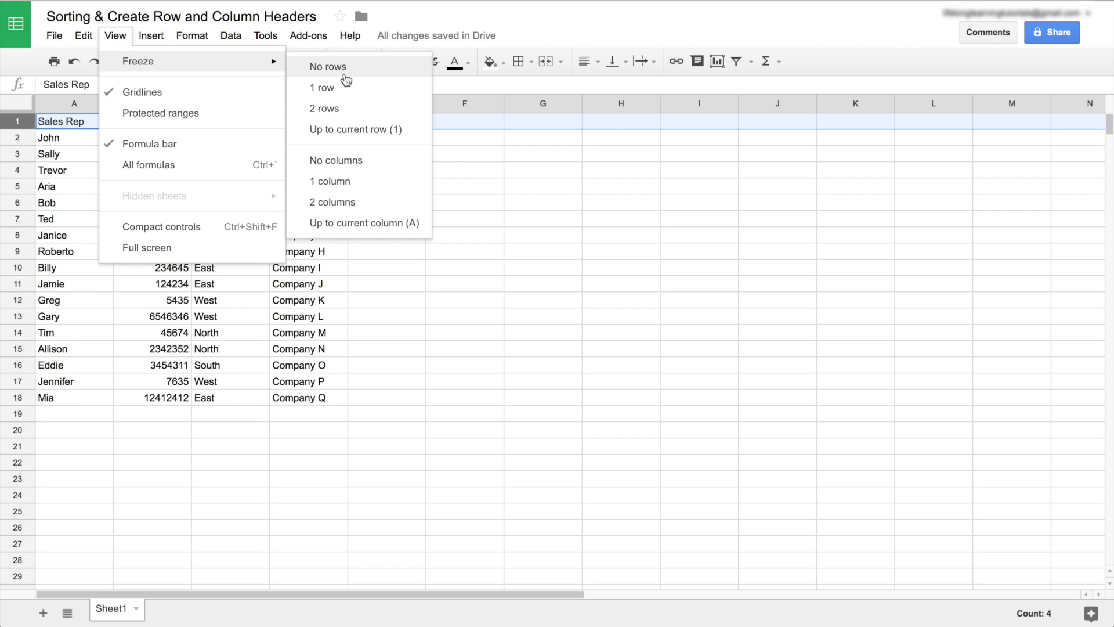
click(326, 90)
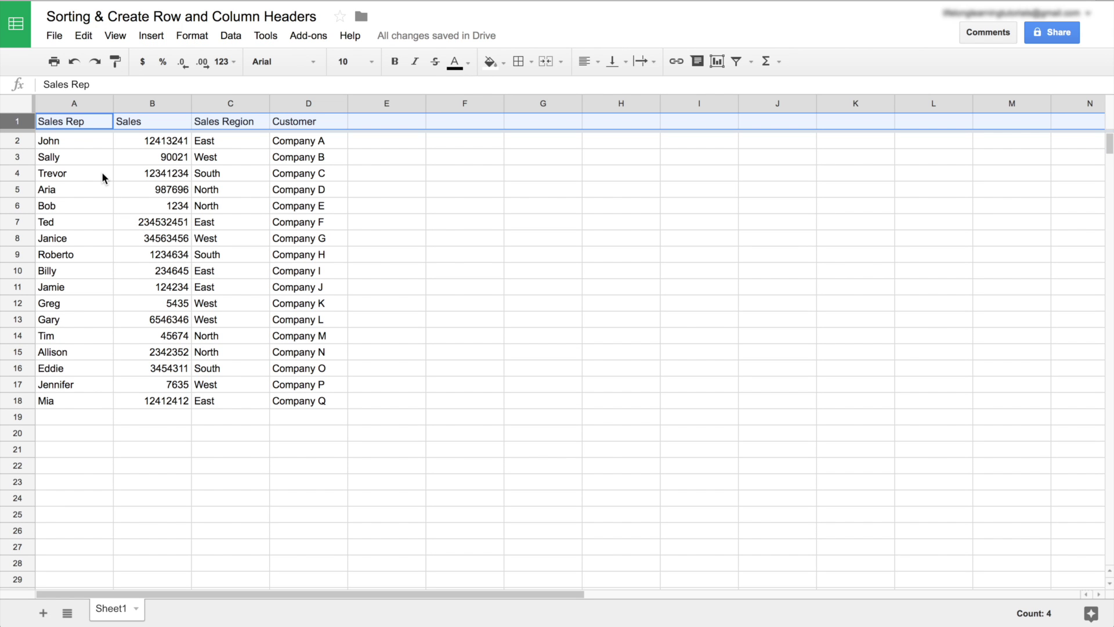
scroll(102, 172, down, 7)
scroll(102, 172, up, 4)
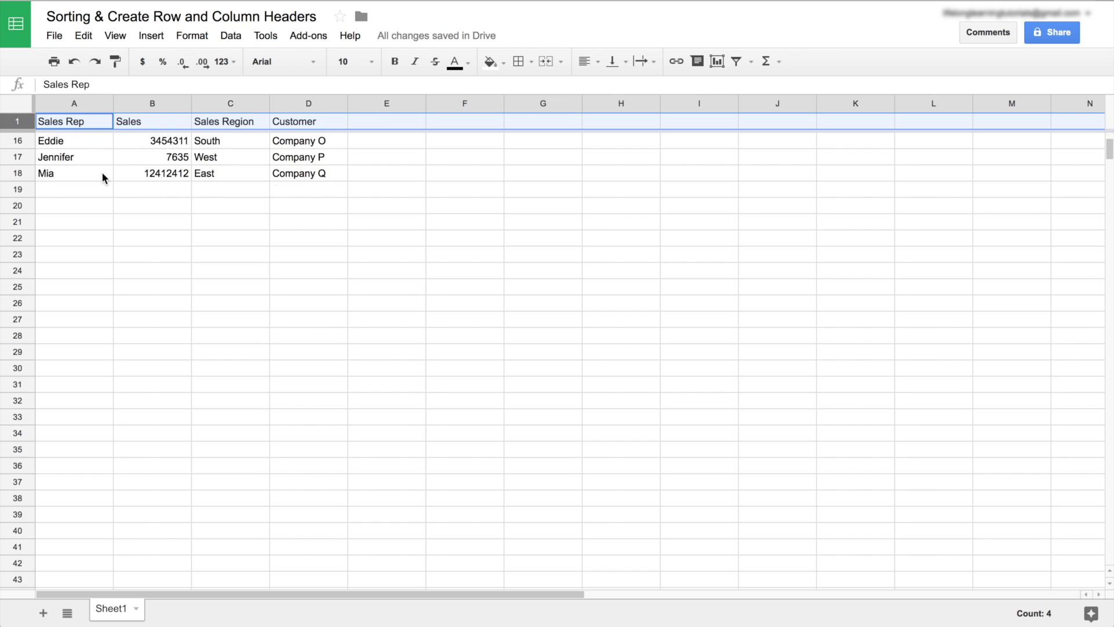
scroll(102, 172, up, 3)
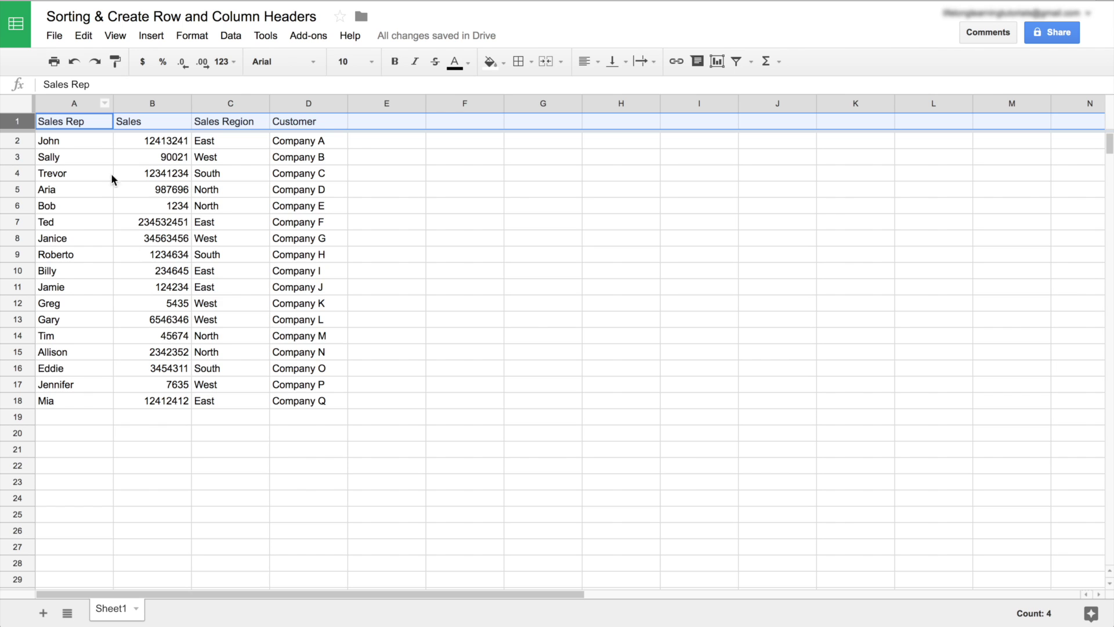
Step: Sort the sheet A→Z by column A so sales reps run from Allison to Trevor
click(105, 104)
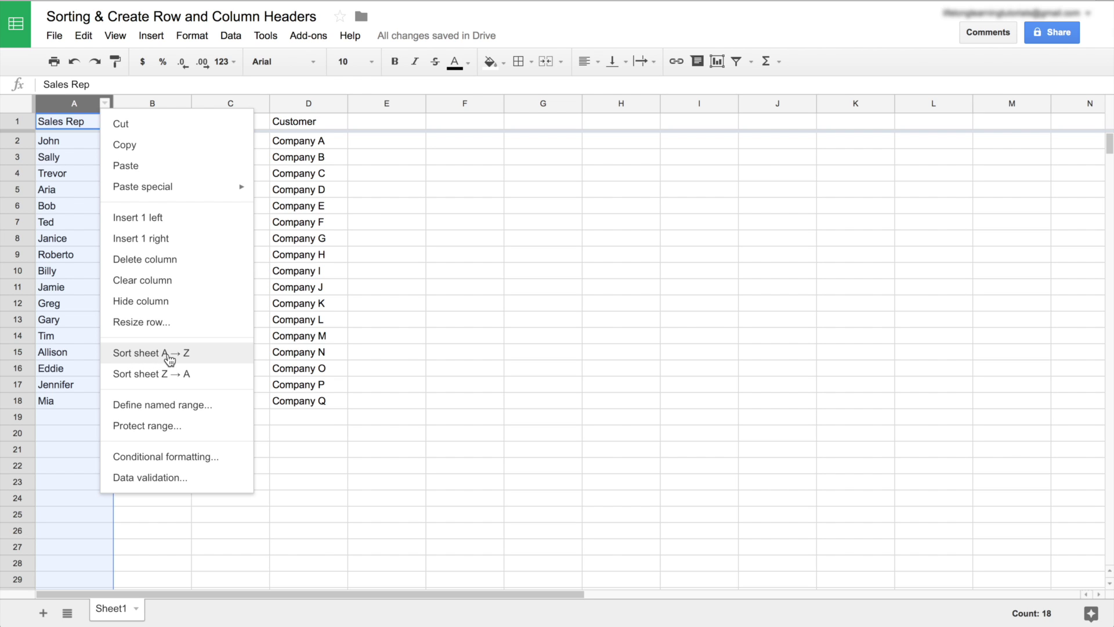
click(169, 356)
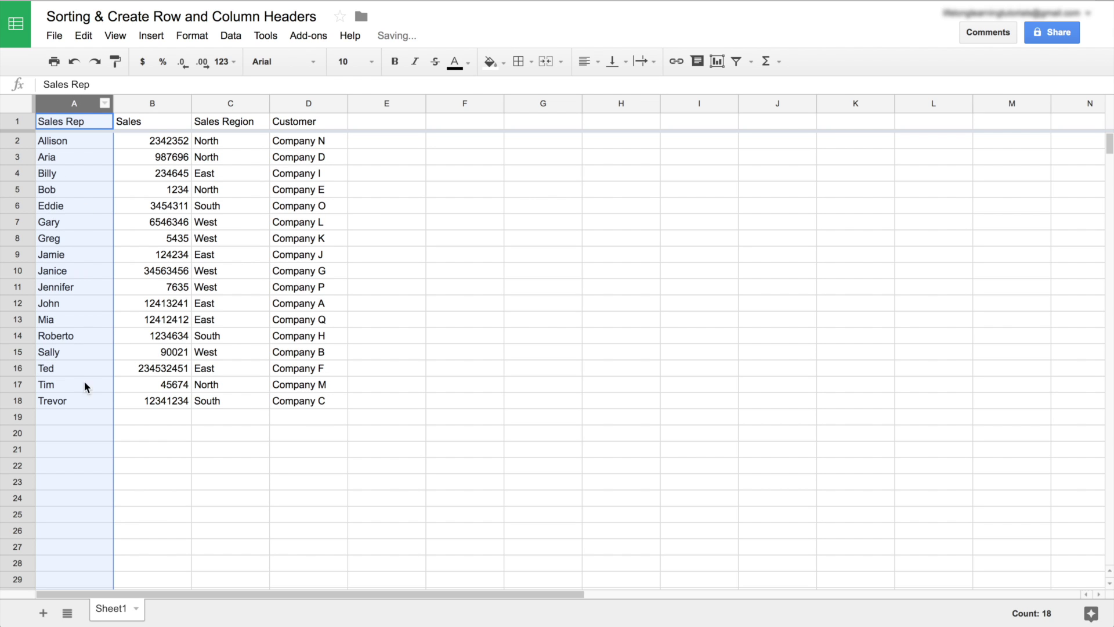
click(158, 432)
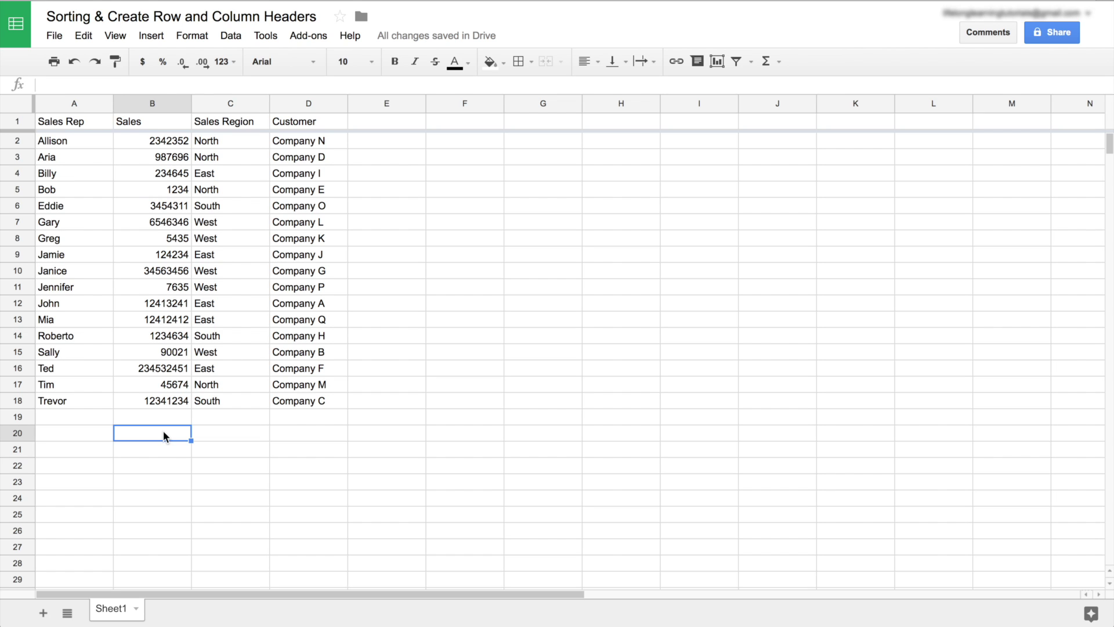
click(90, 221)
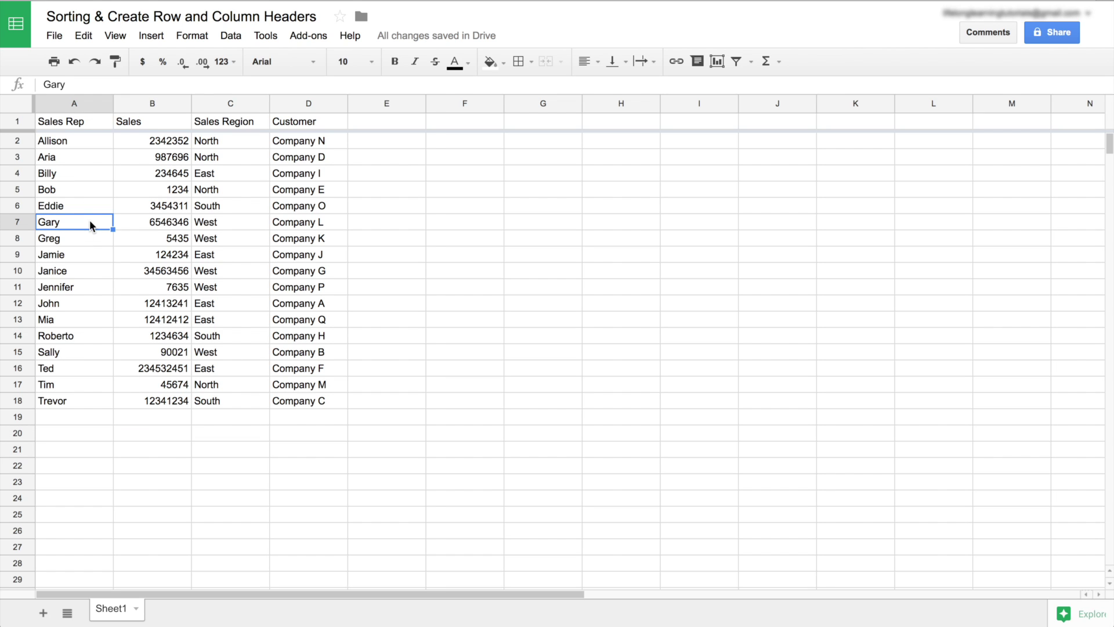
click(72, 106)
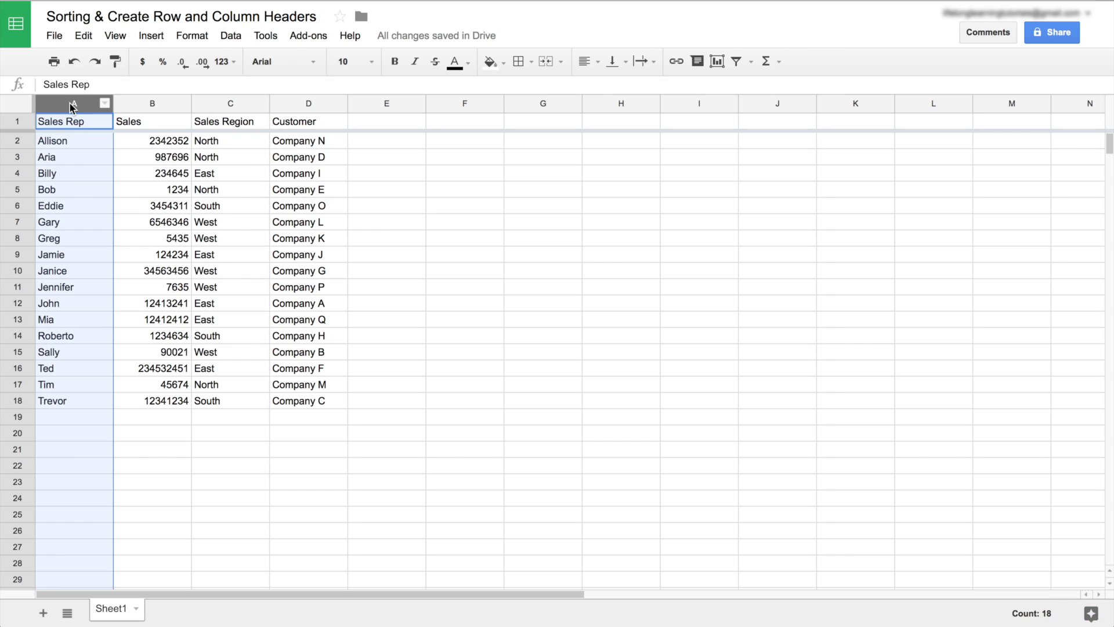
click(114, 38)
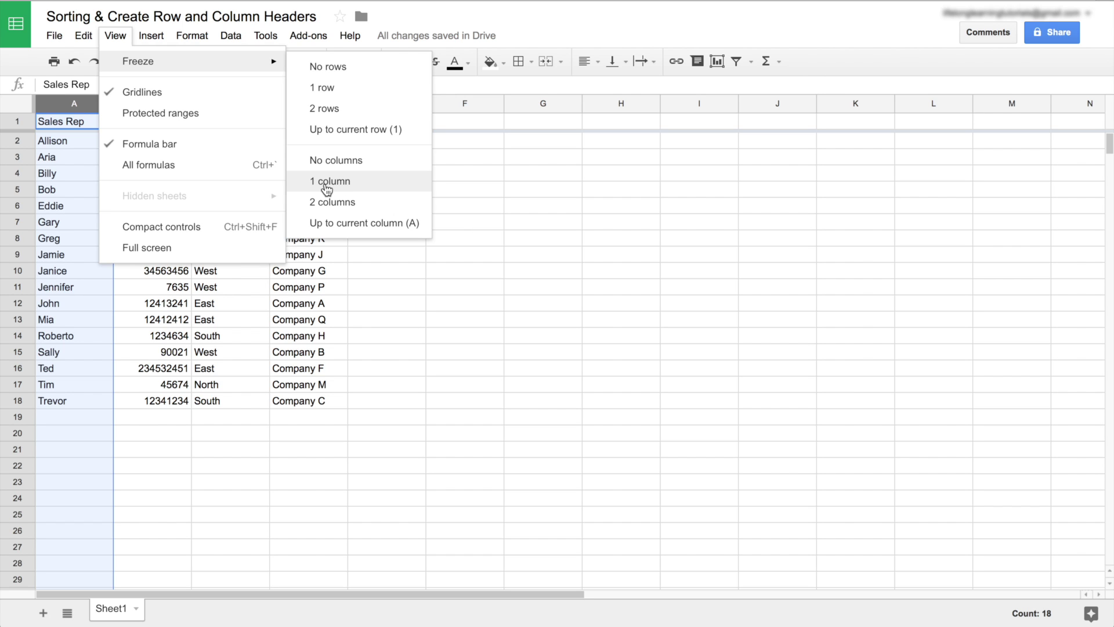
click(332, 187)
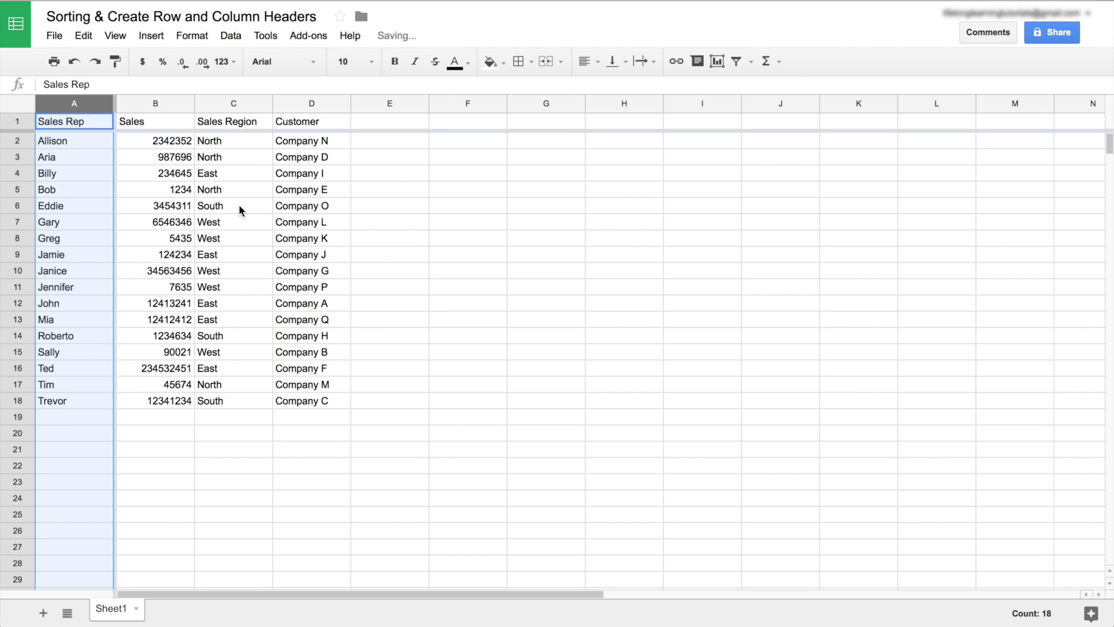
scroll(241, 210, right, 5)
scroll(239, 204, left, 5)
scroll(238, 204, down, 1)
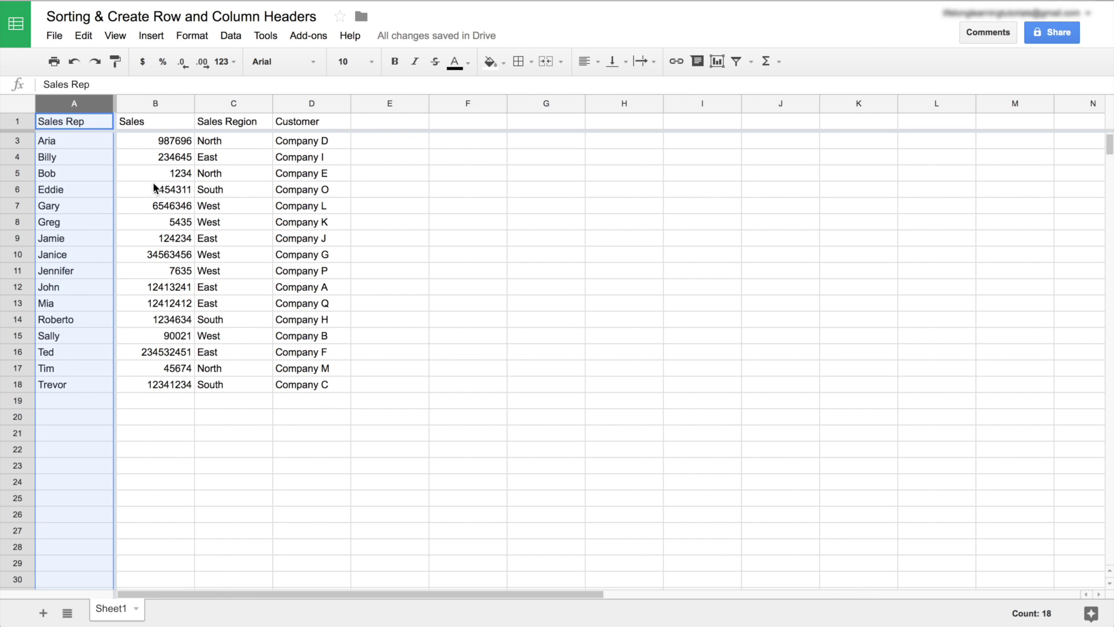
scroll(207, 229, right, 10)
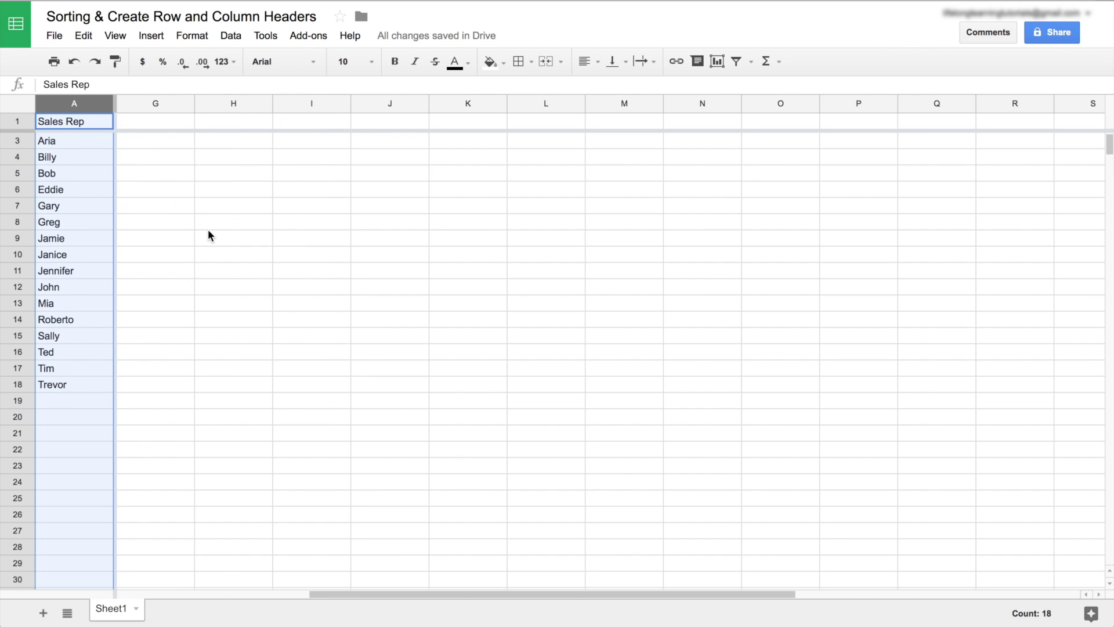
click(186, 257)
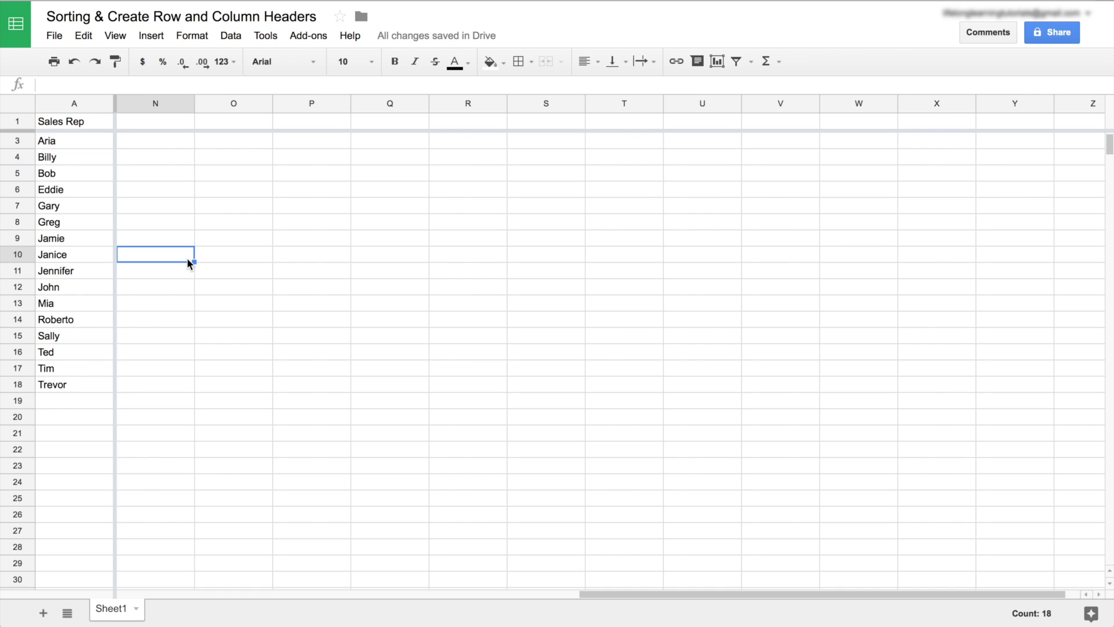
scroll(187, 257, left, 10)
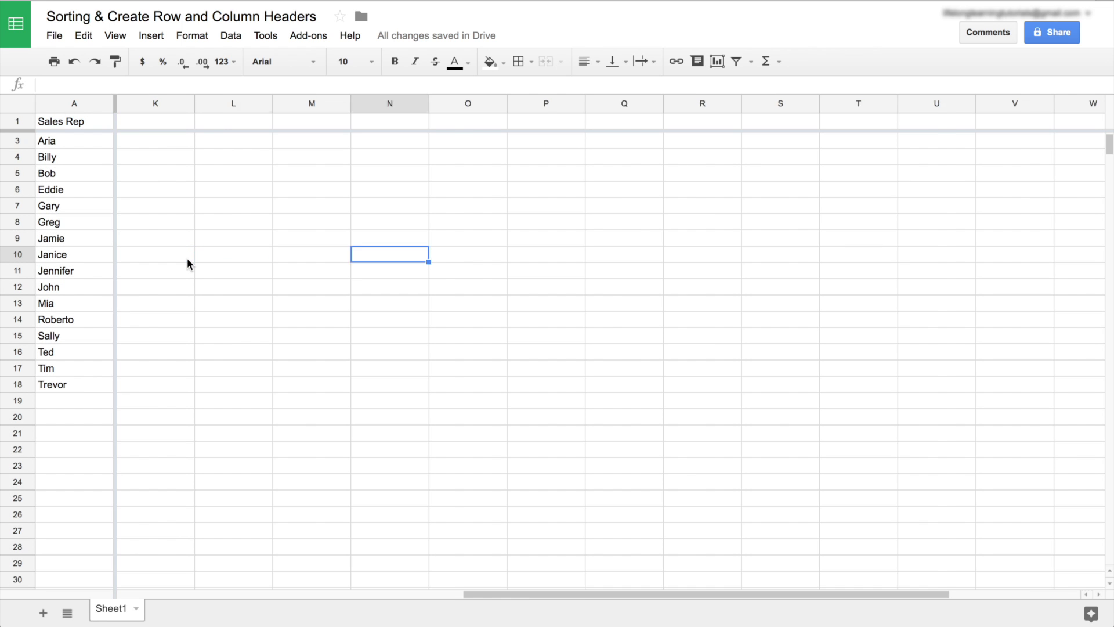
click(92, 106)
click(115, 35)
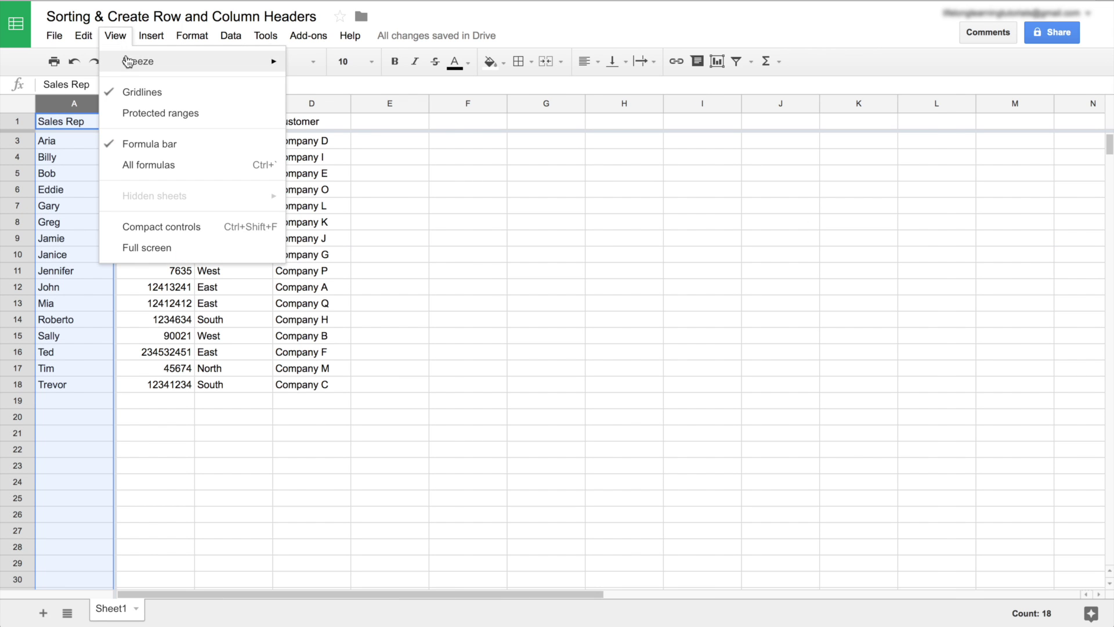
mouse_move(217, 60)
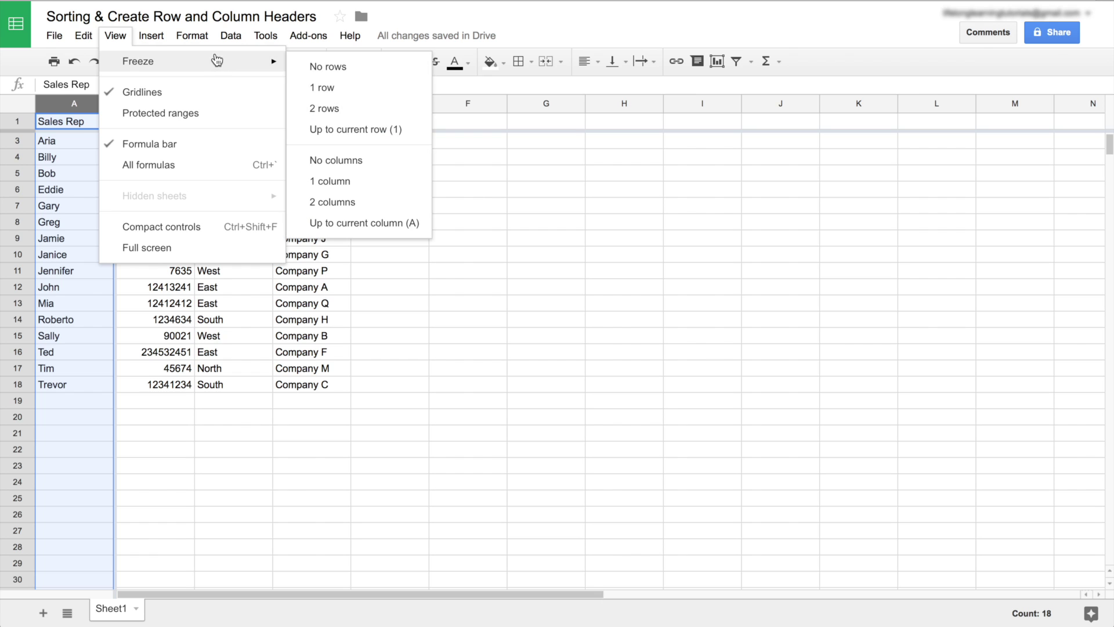
click(323, 161)
click(249, 206)
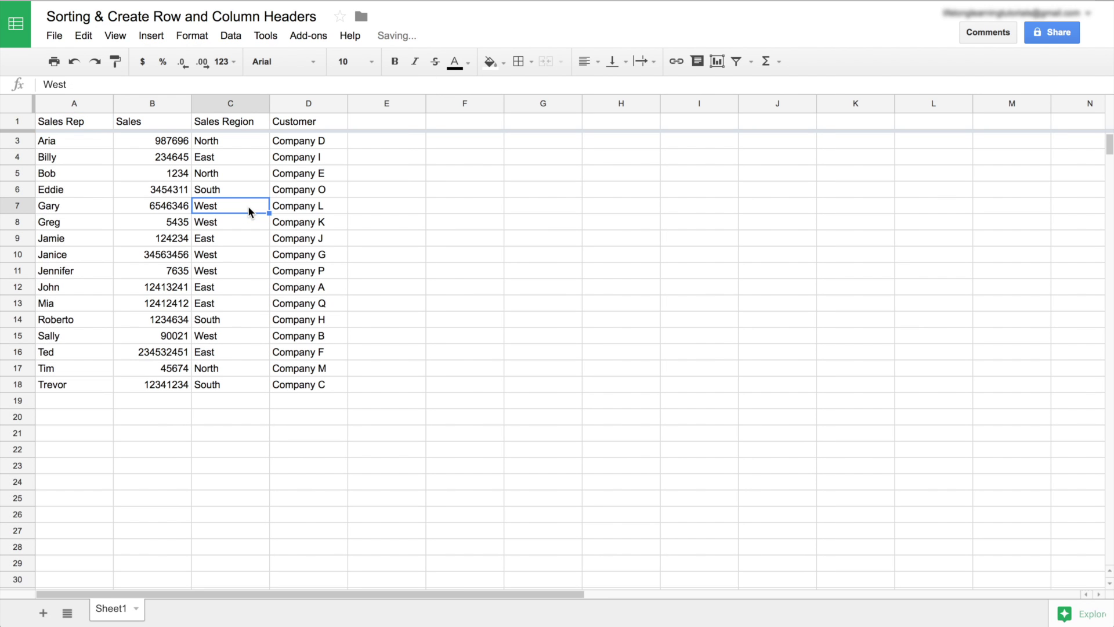
Step: Freeze columns A and B (Sales Rep, Sales) and scroll in every direction to test it
click(147, 103)
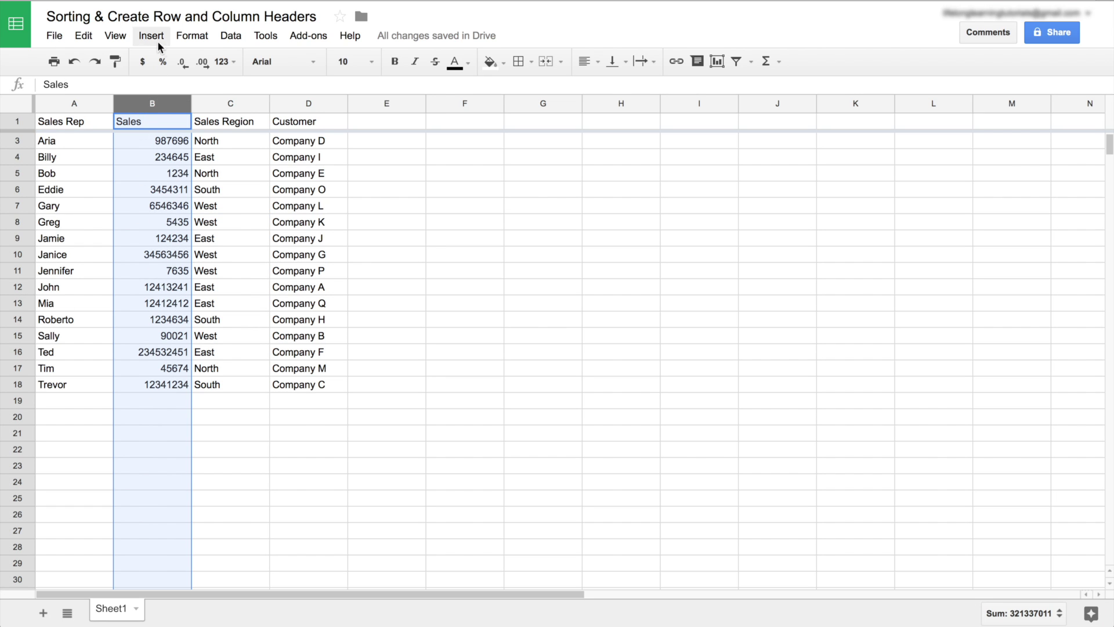
click(115, 35)
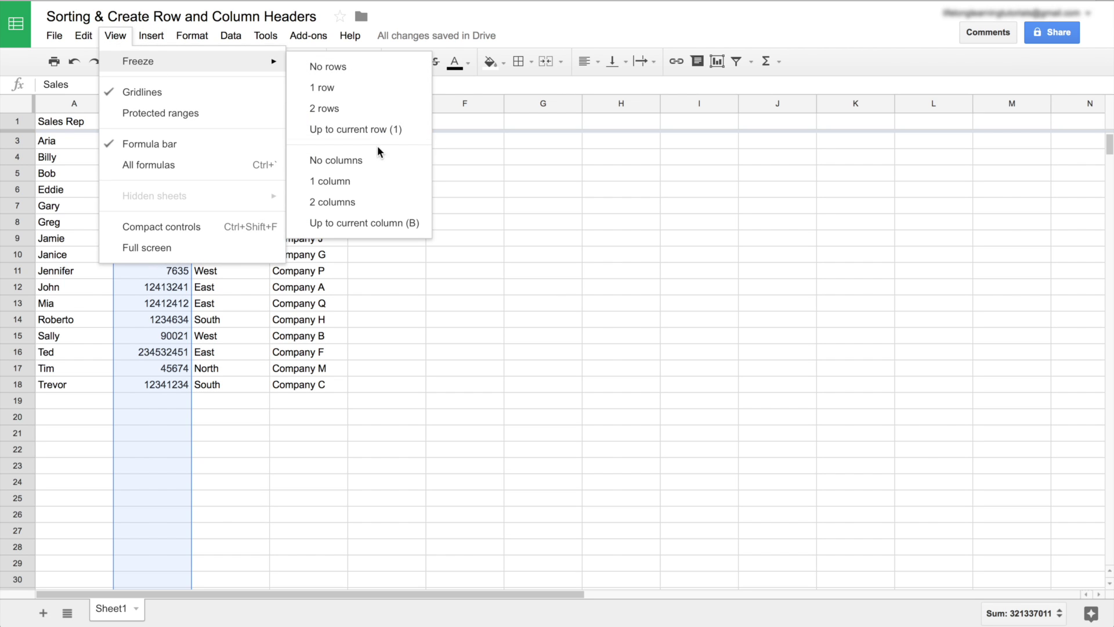
click(324, 207)
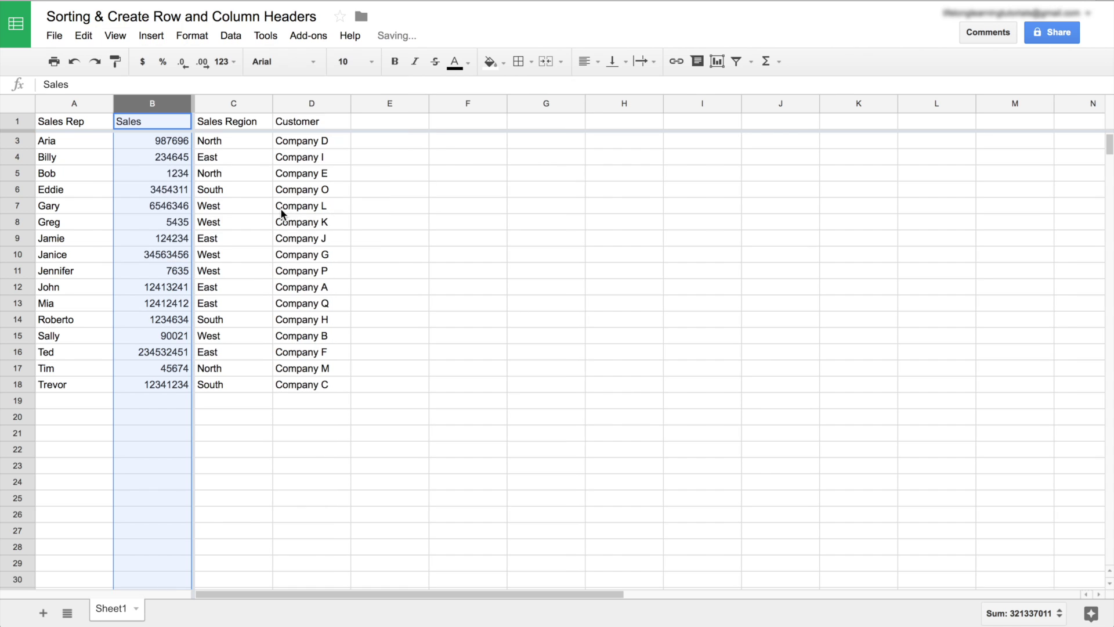
scroll(282, 213, right, 5)
scroll(282, 213, down, 2)
scroll(282, 213, left, 5)
scroll(283, 213, up, 3)
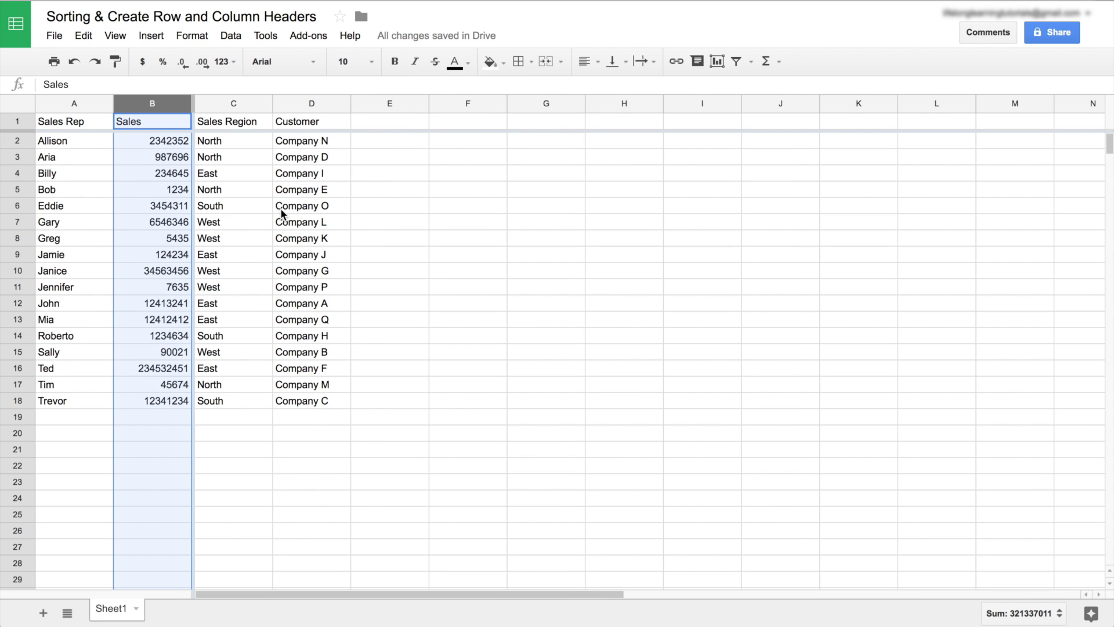
scroll(320, 206, right, 9)
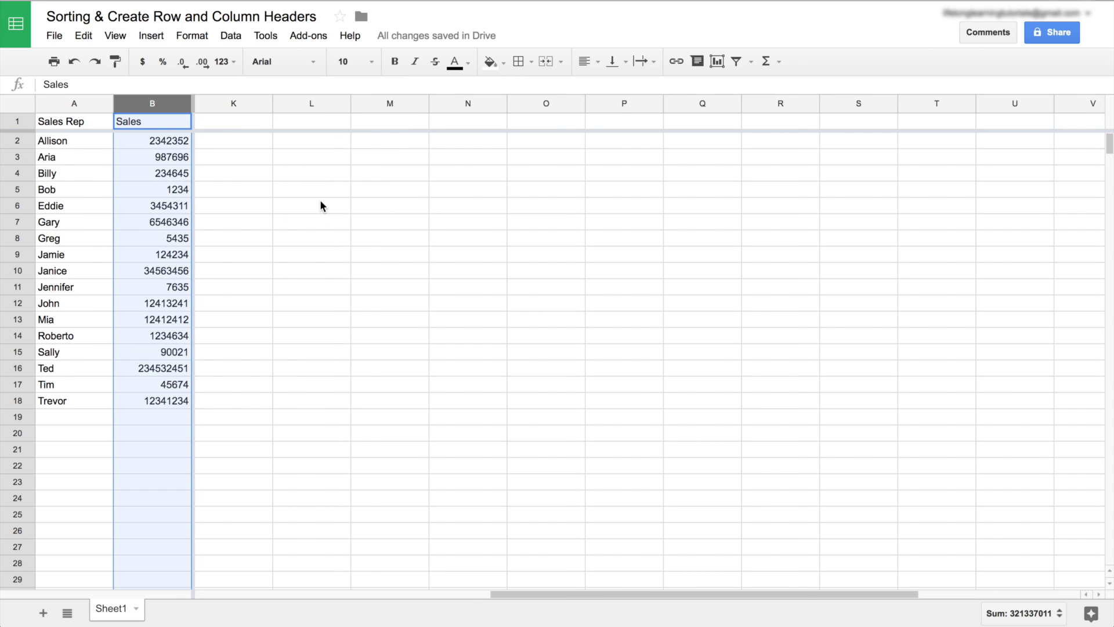
scroll(320, 206, left, 9)
scroll(320, 206, down, 2)
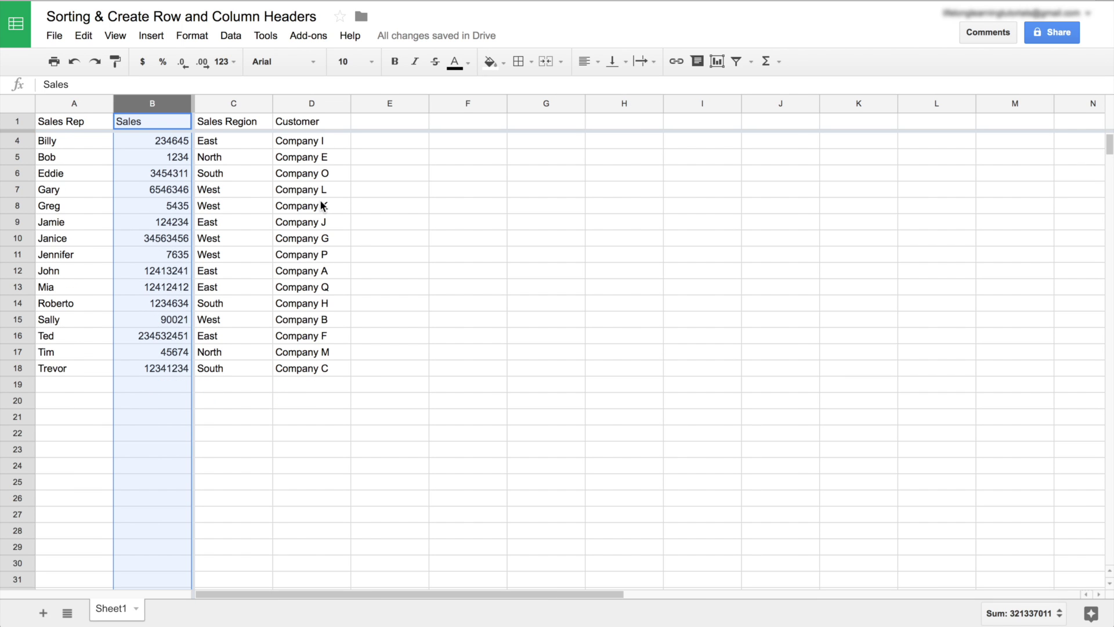
scroll(321, 206, up, 2)
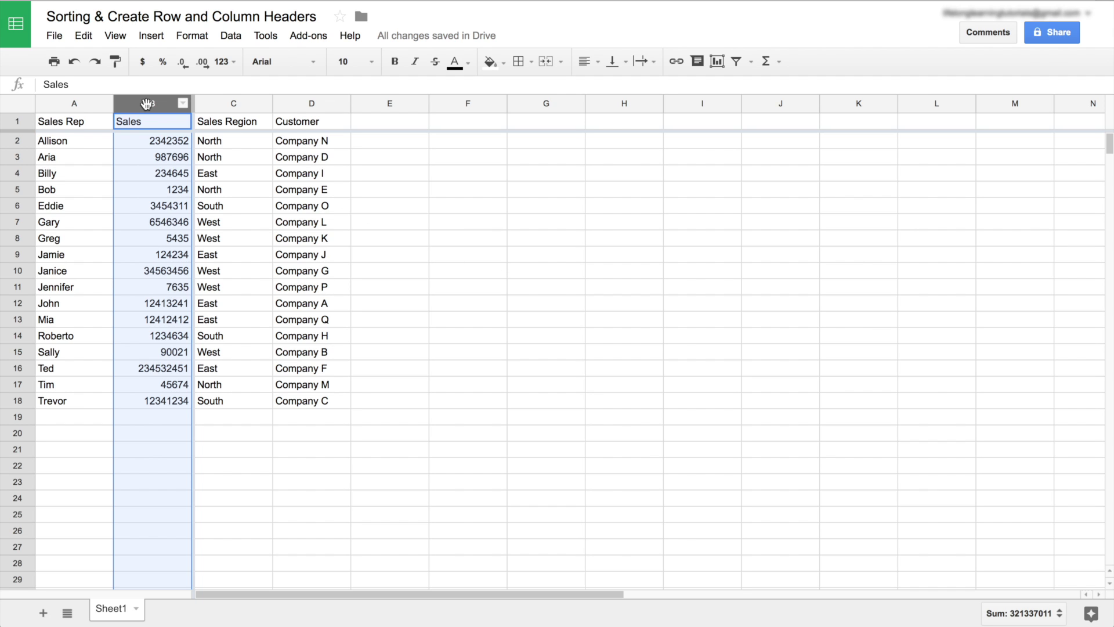
Step: Unfreeze the two columns, then freeze columns A through D (Sales Rep to Customer) instead
click(115, 35)
mouse_move(237, 62)
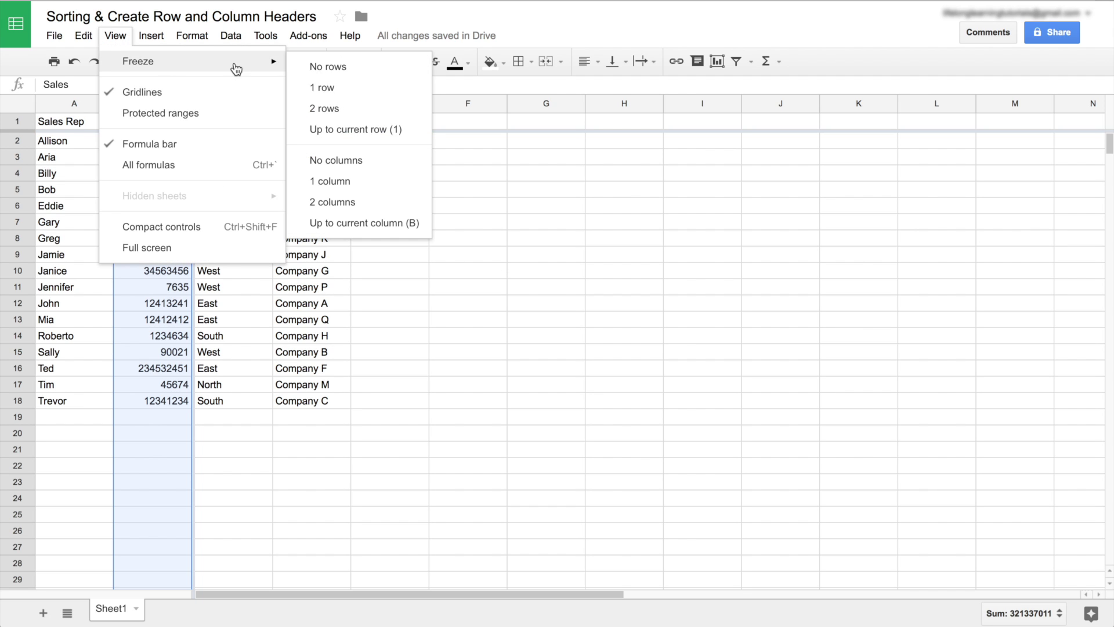
click(346, 161)
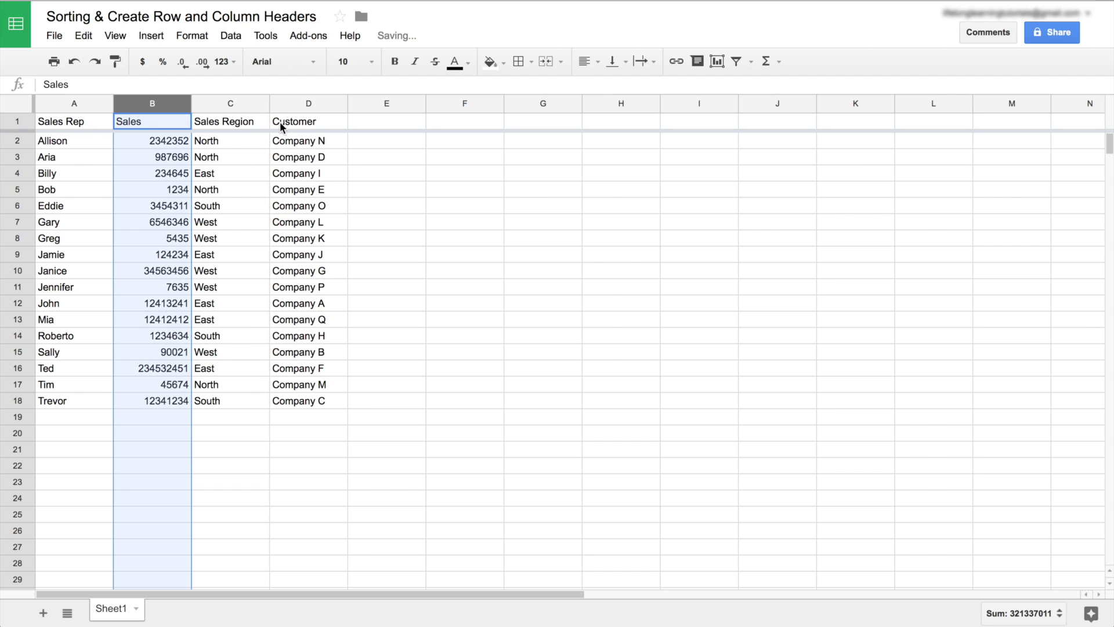
click(287, 108)
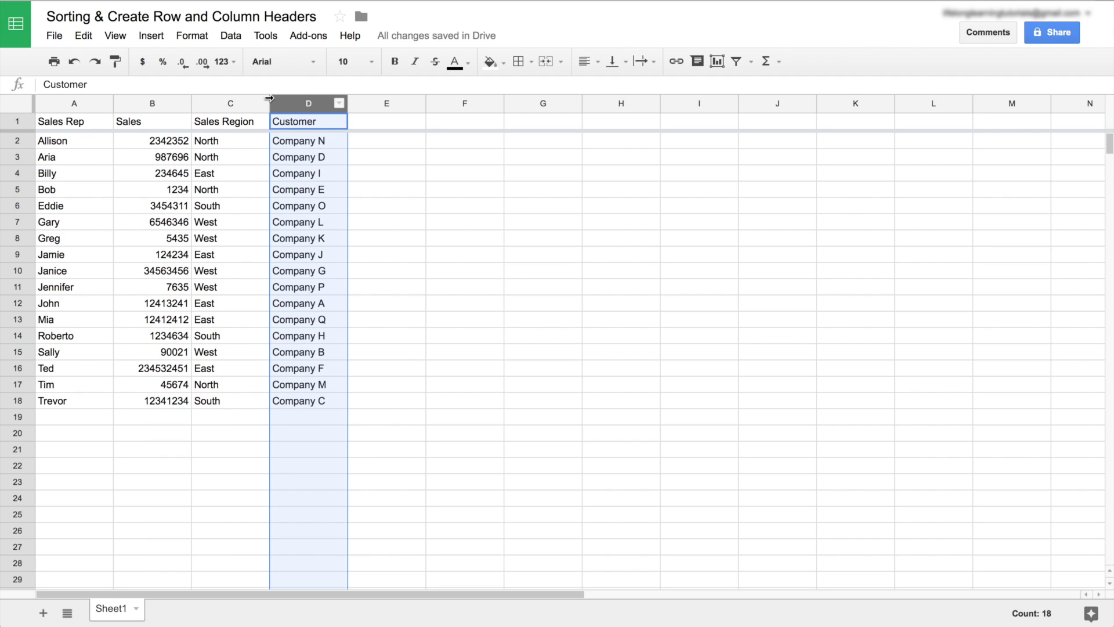
click(115, 36)
mouse_move(134, 62)
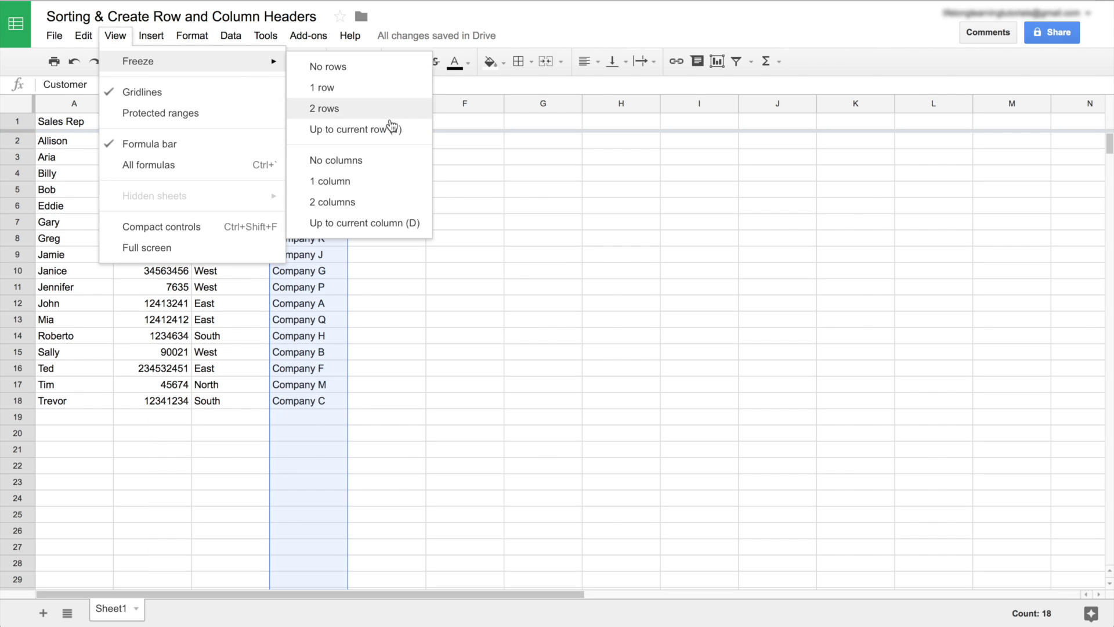
click(360, 229)
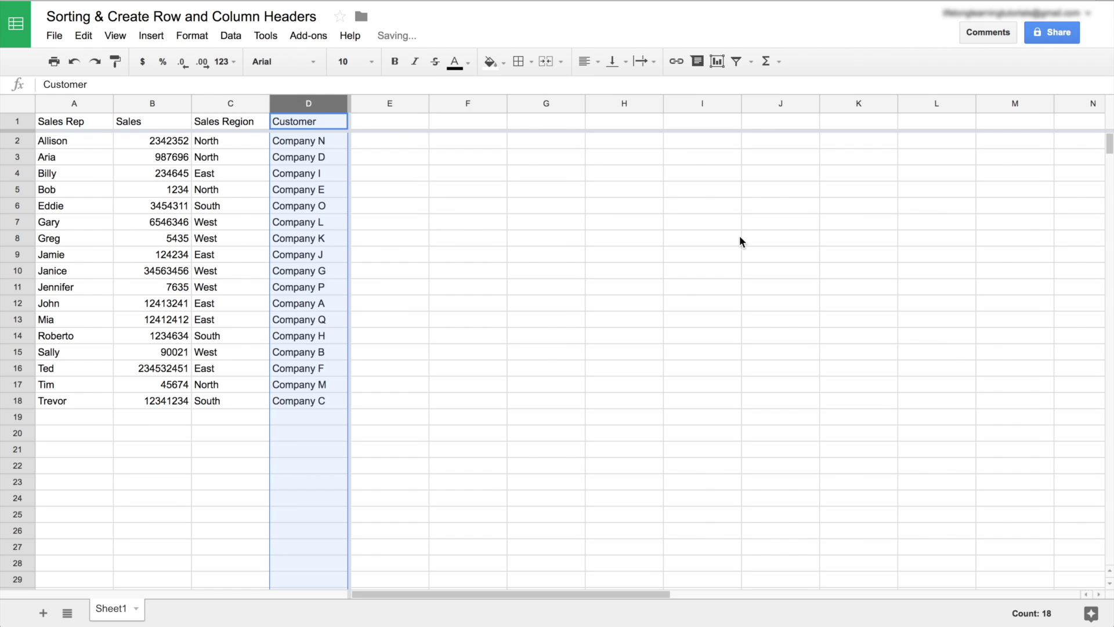
click(897, 222)
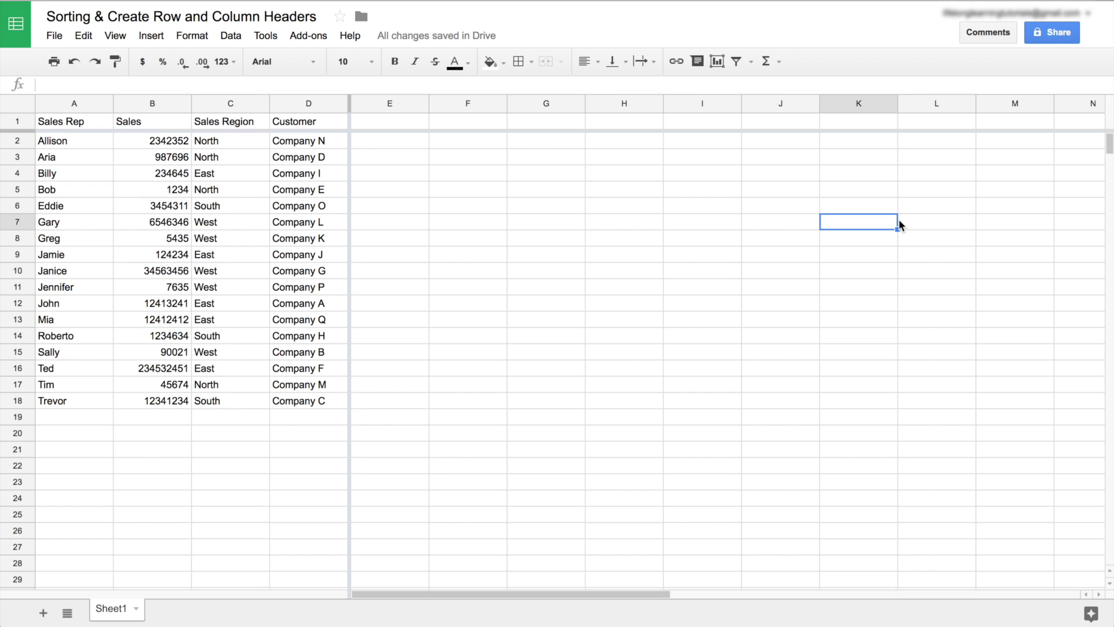
text(abc)
key(Return)
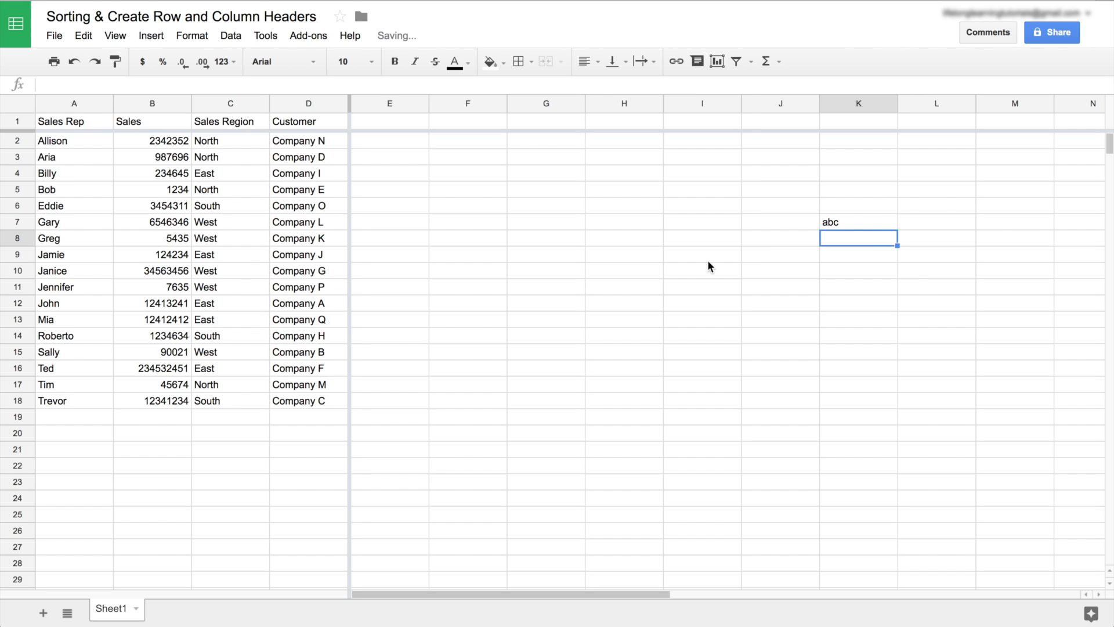
scroll(787, 291, right, 5)
click(860, 267)
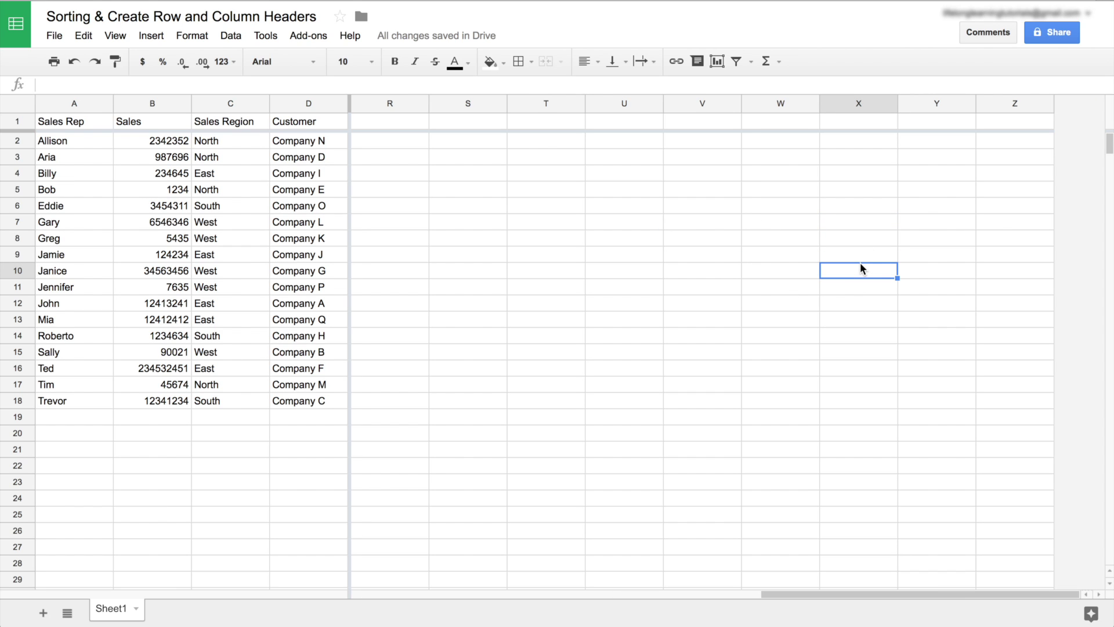
text(abc)
key(Return)
scroll(711, 255, left, 5)
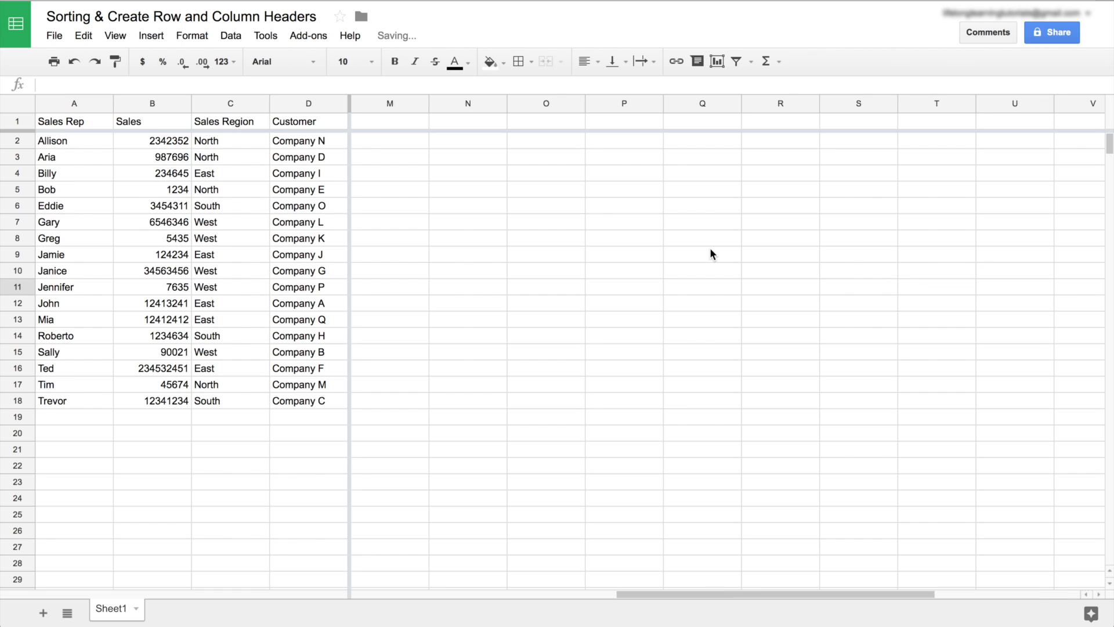
scroll(711, 254, left, 5)
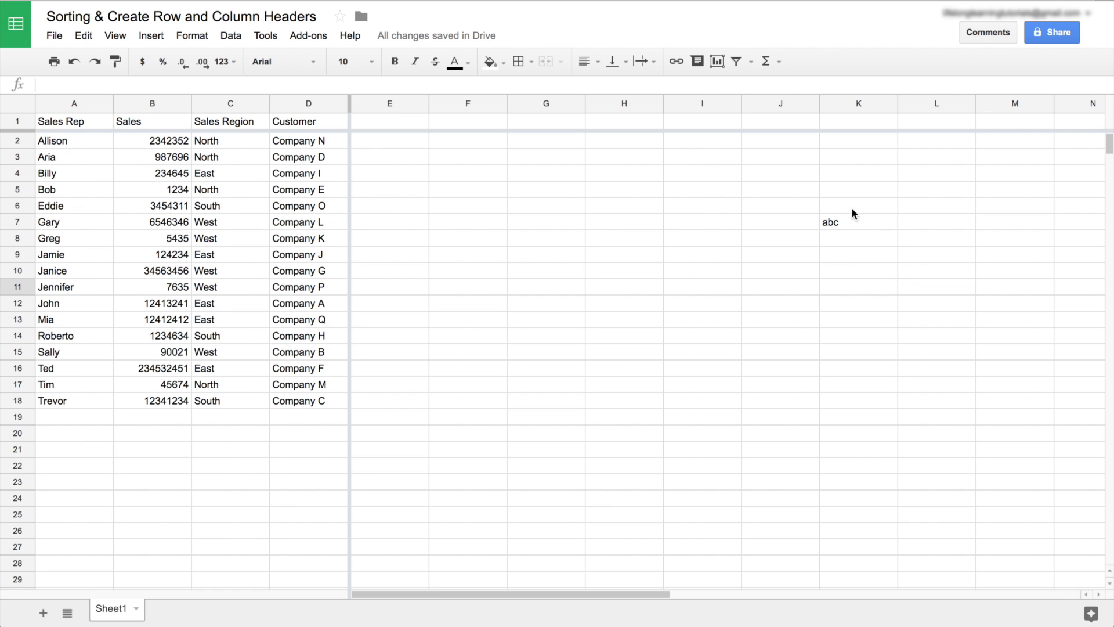
scroll(442, 197, right, 6)
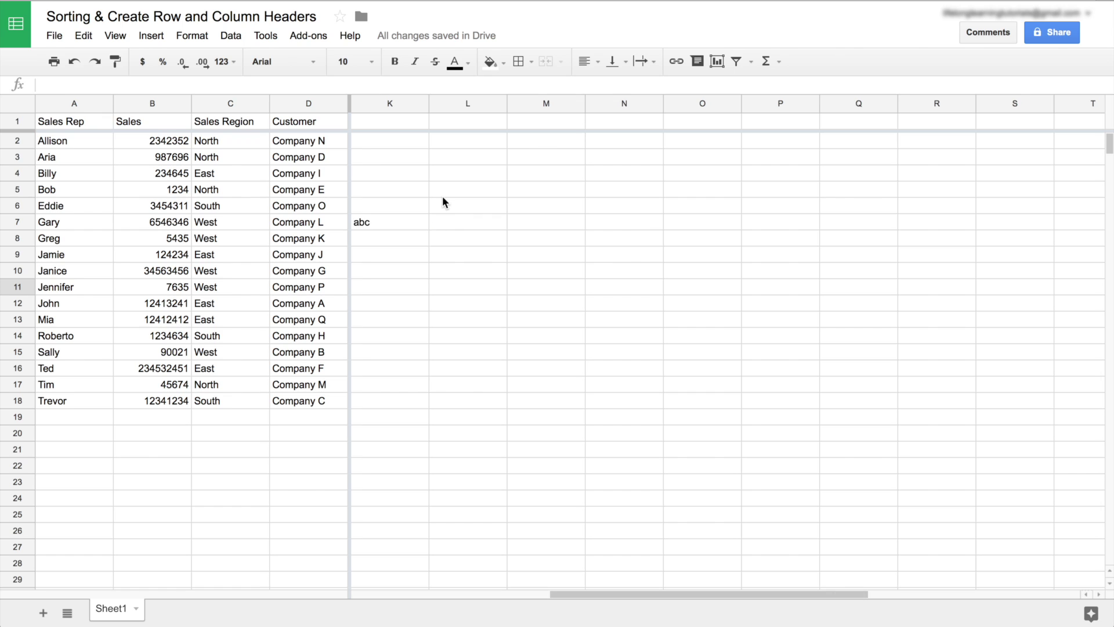
scroll(442, 202, right, 5)
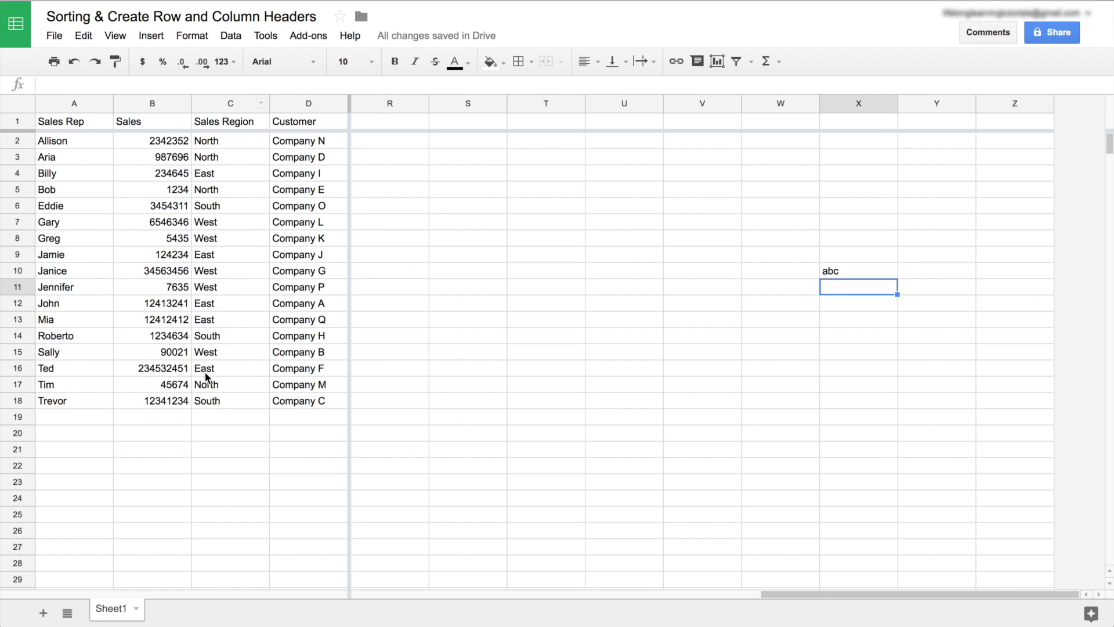
scroll(339, 413, left, 2)
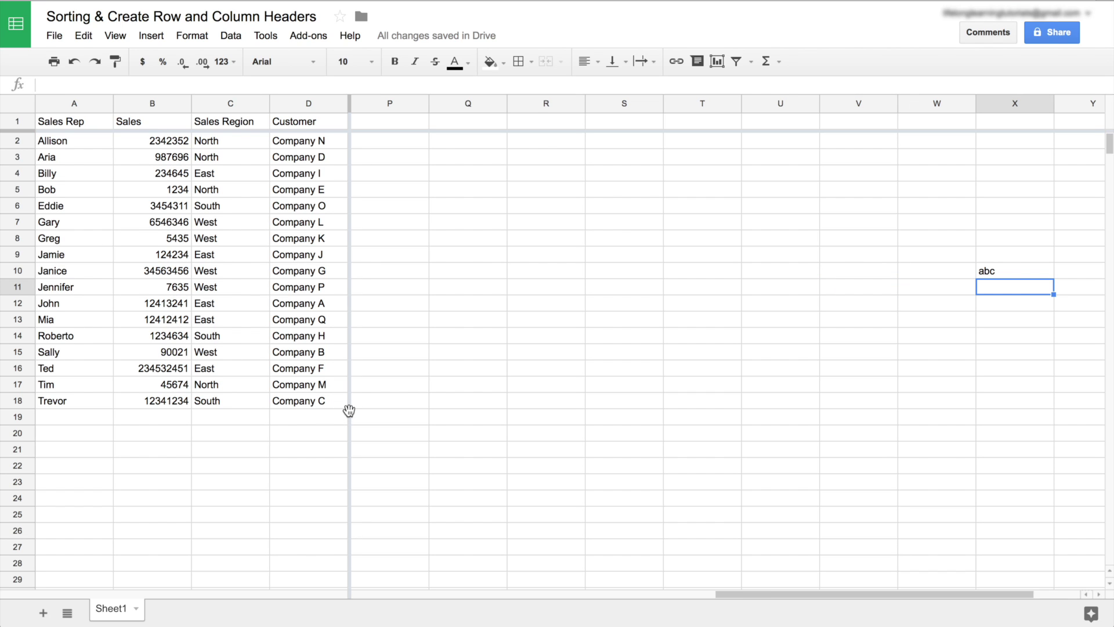
click(1015, 273)
key(Delete)
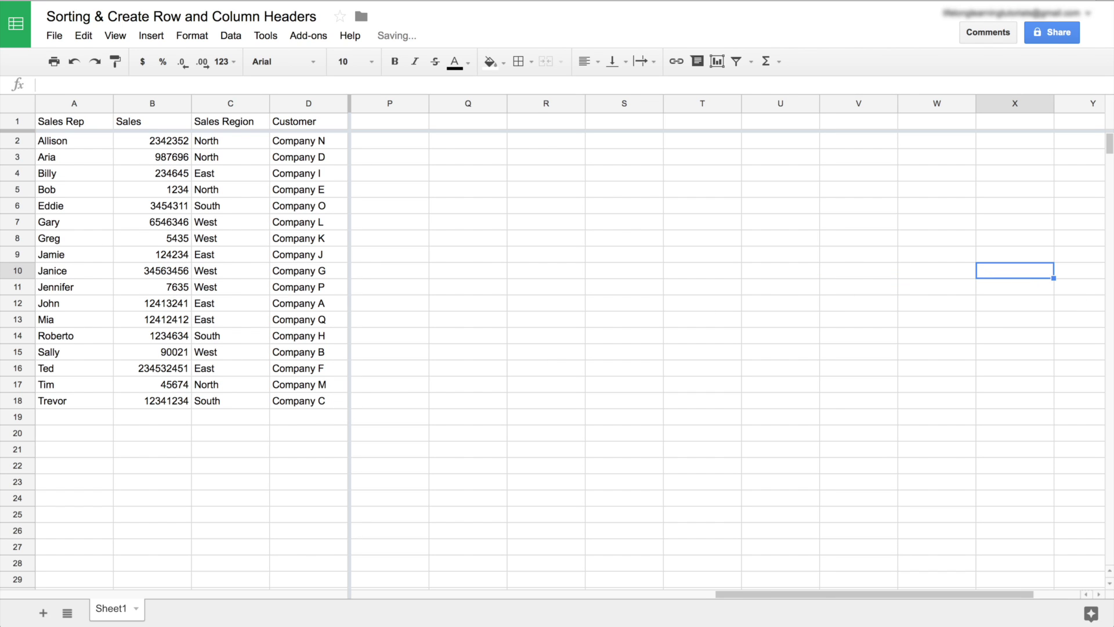
scroll(1018, 270, left, 10)
click(878, 221)
key(Delete)
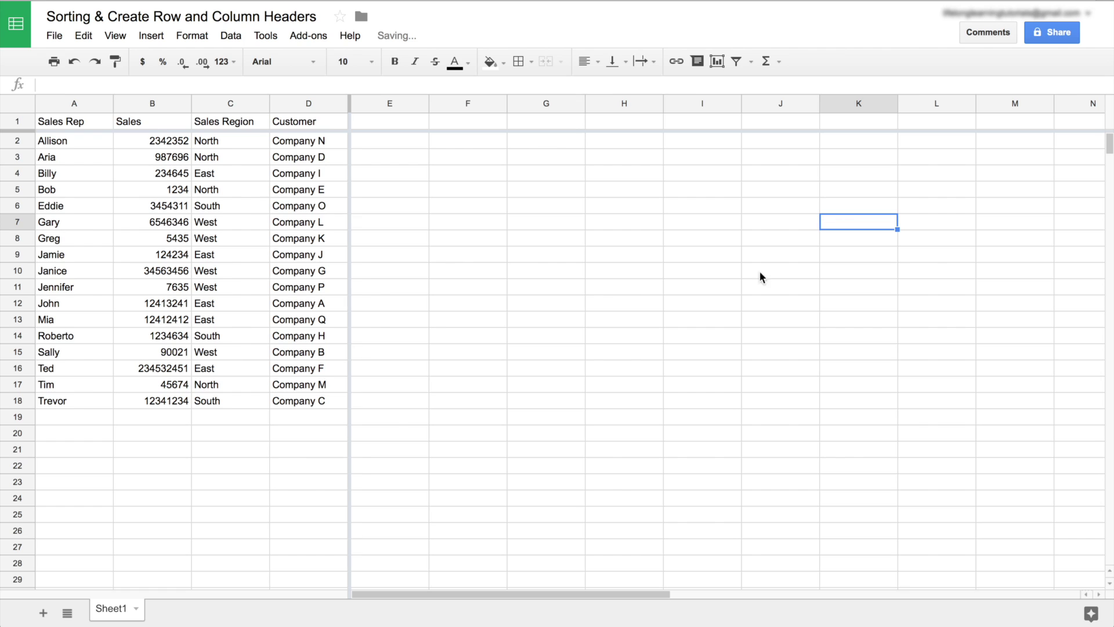
click(224, 365)
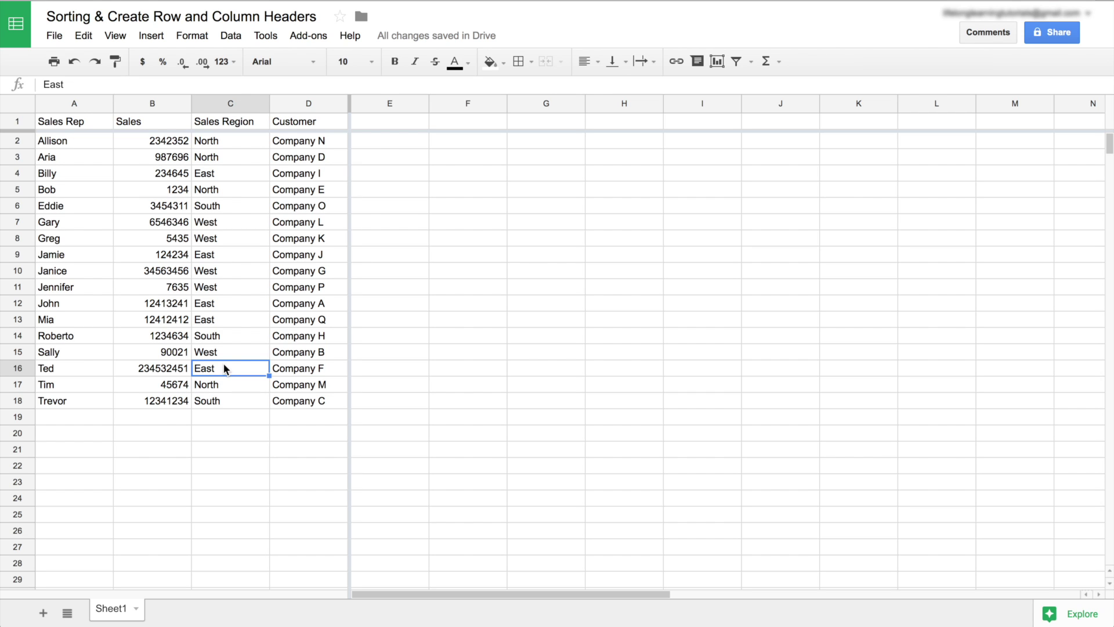
click(78, 404)
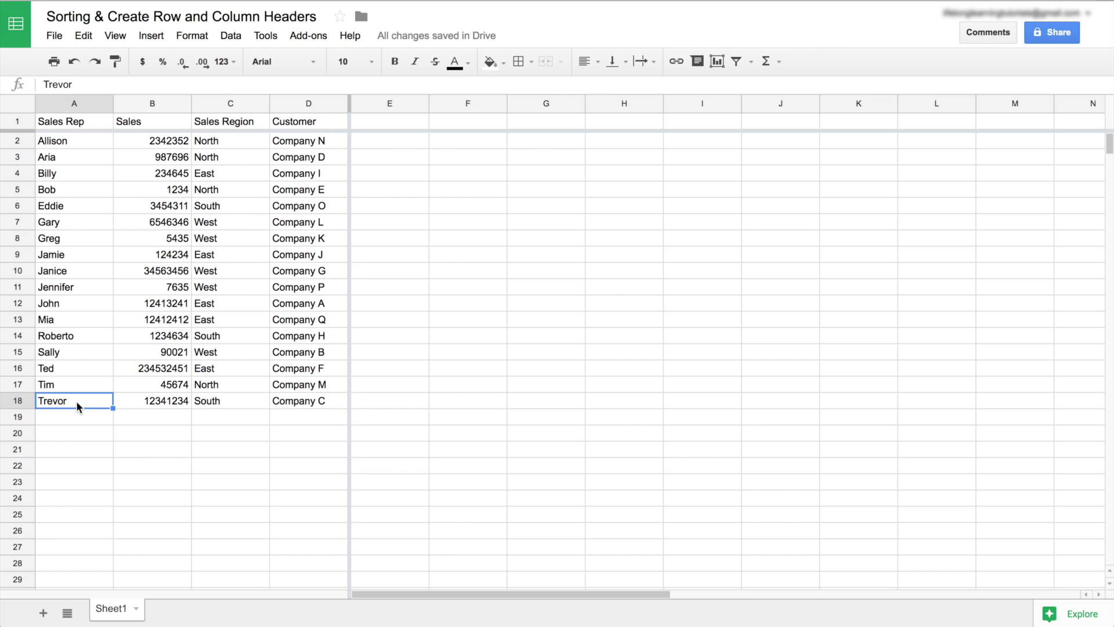